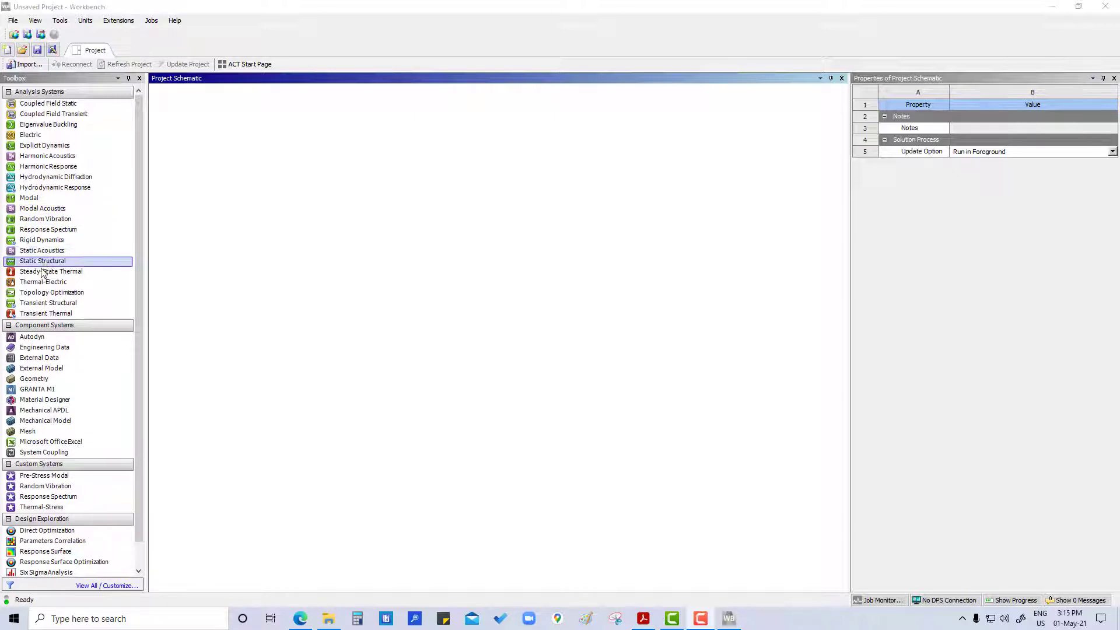
Add a Static Structural system and import bearing_housing.scdoc as its geometry
drag(42, 262, 215, 135)
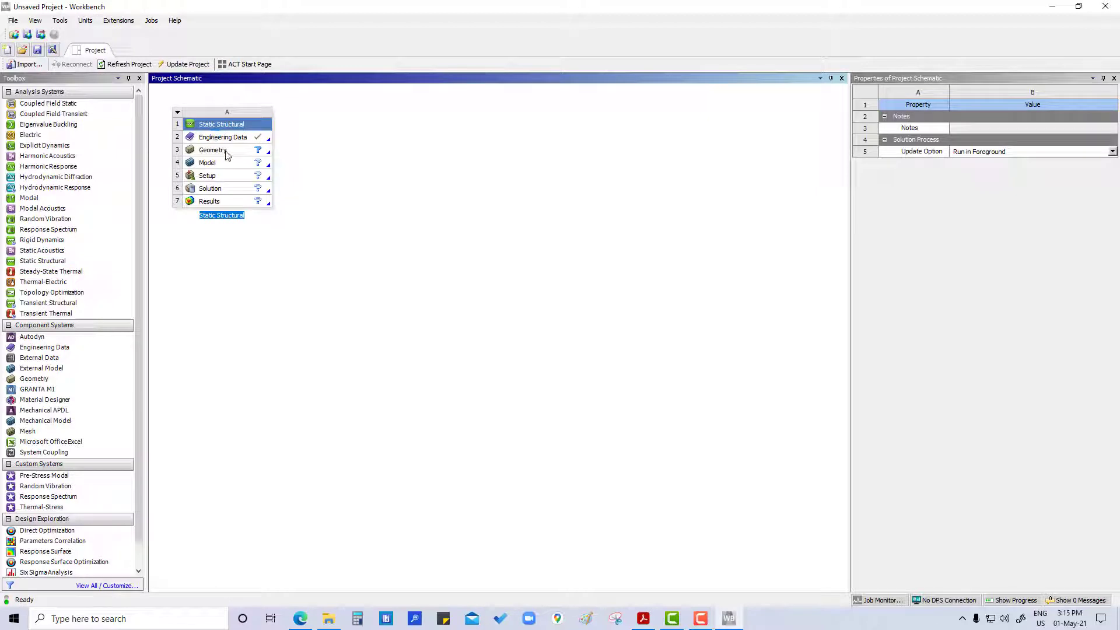
click(225, 152)
right_click(224, 152)
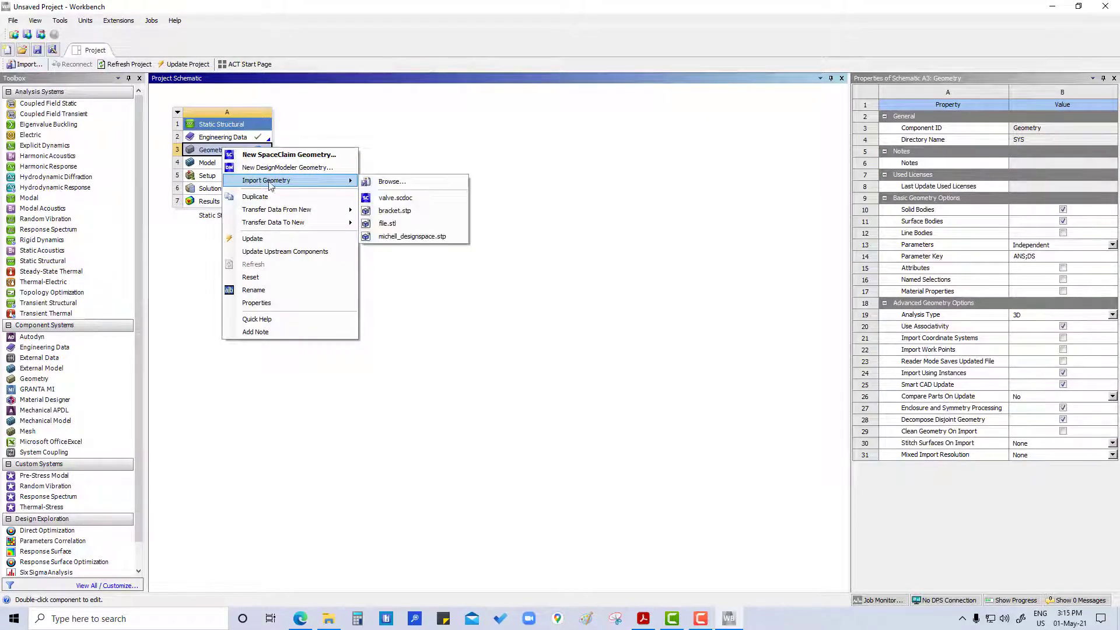
click(376, 185)
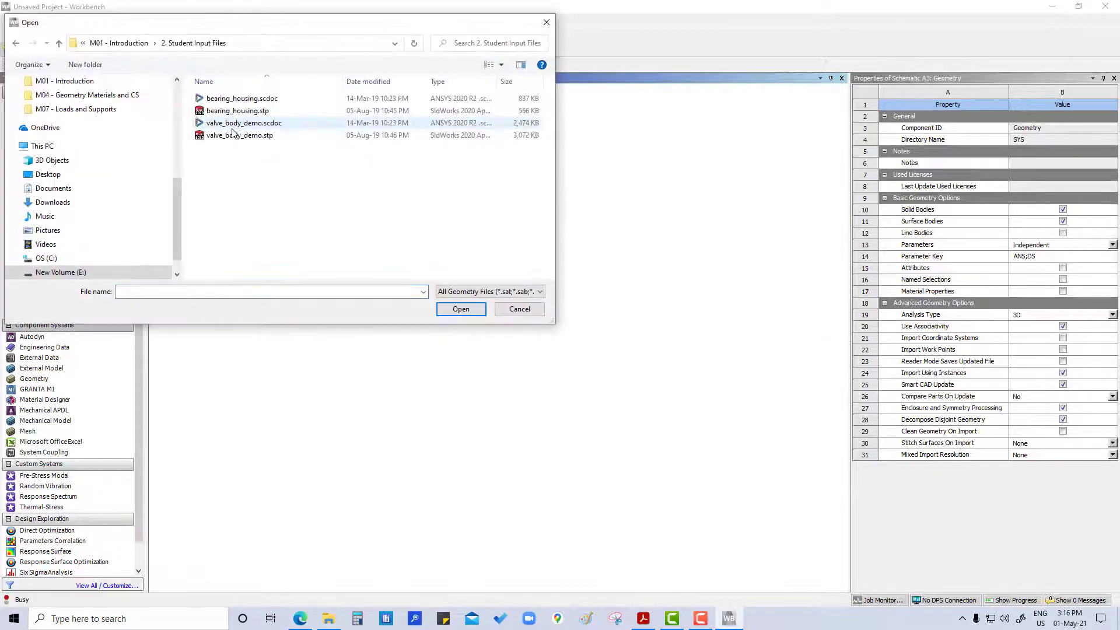
mouse_move(242, 99)
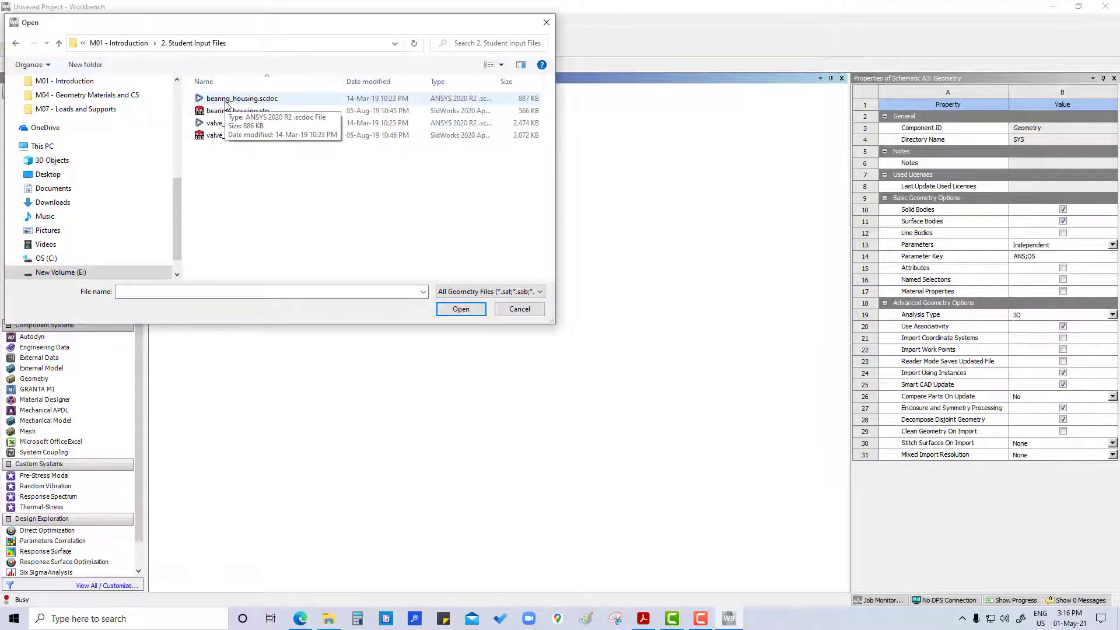
click(265, 99)
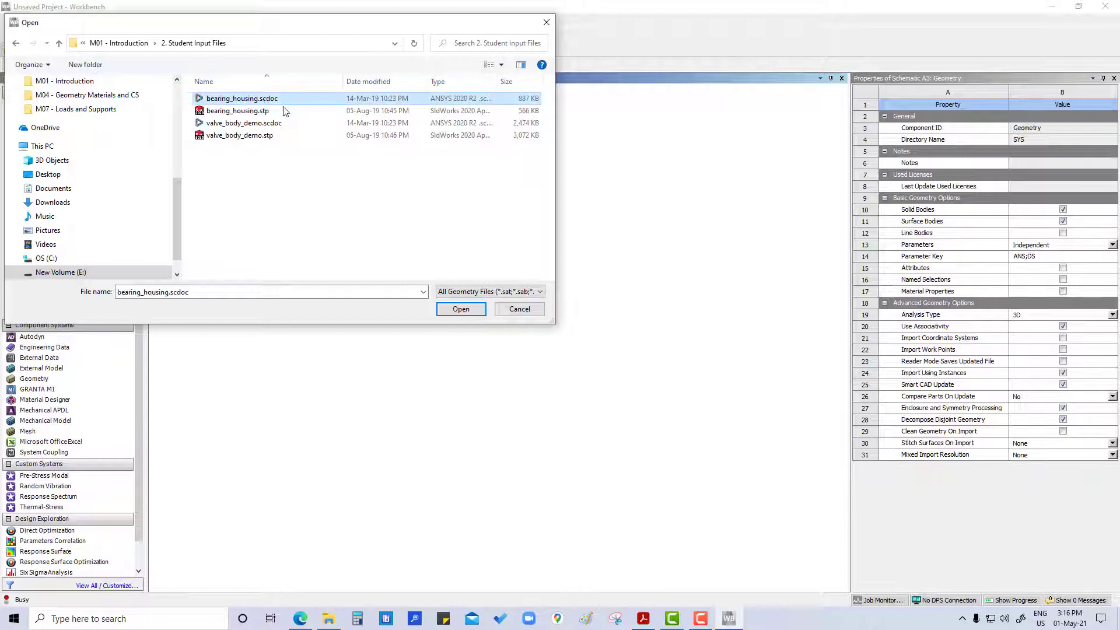
click(461, 309)
click(391, 293)
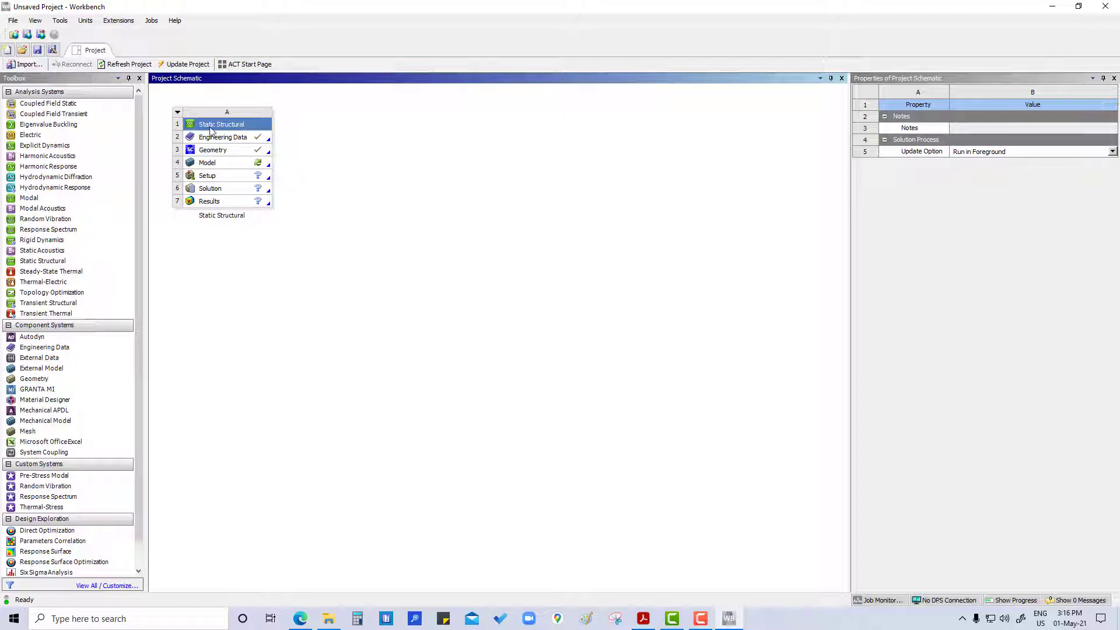
Add Stainless Steel from General Materials to the engineering data and return to the project
double_click(220, 139)
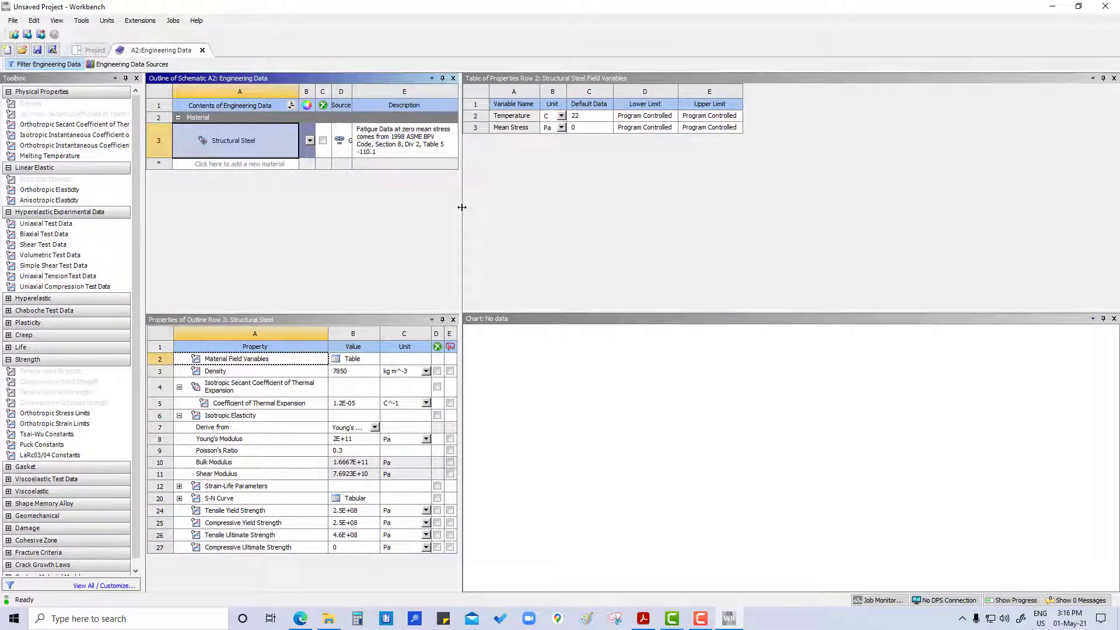
drag(462, 207, 807, 239)
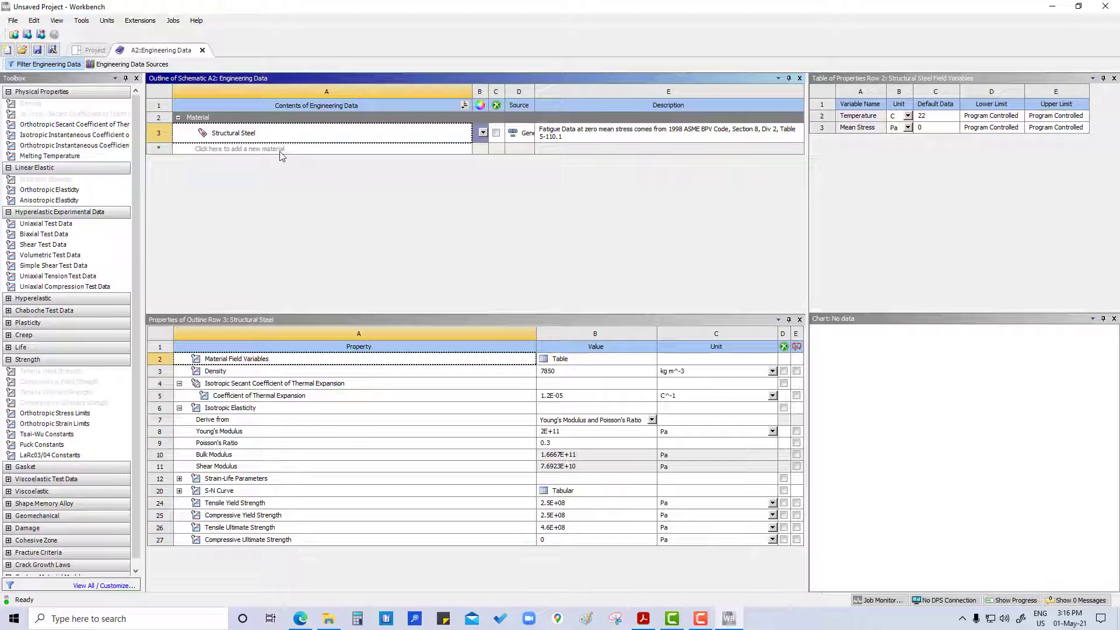
click(119, 65)
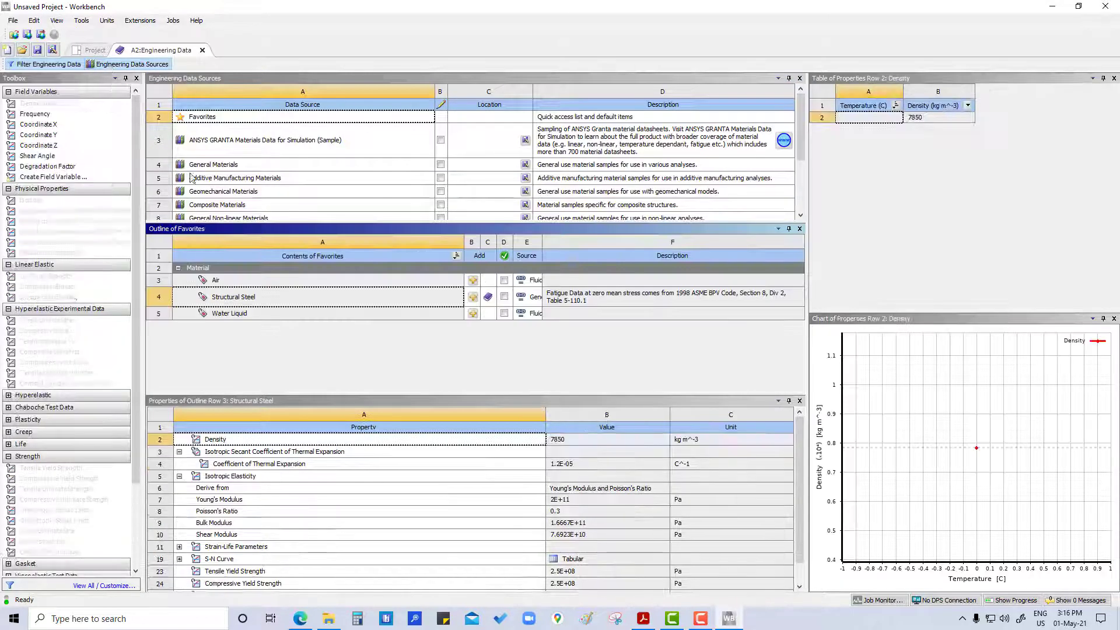
click(219, 165)
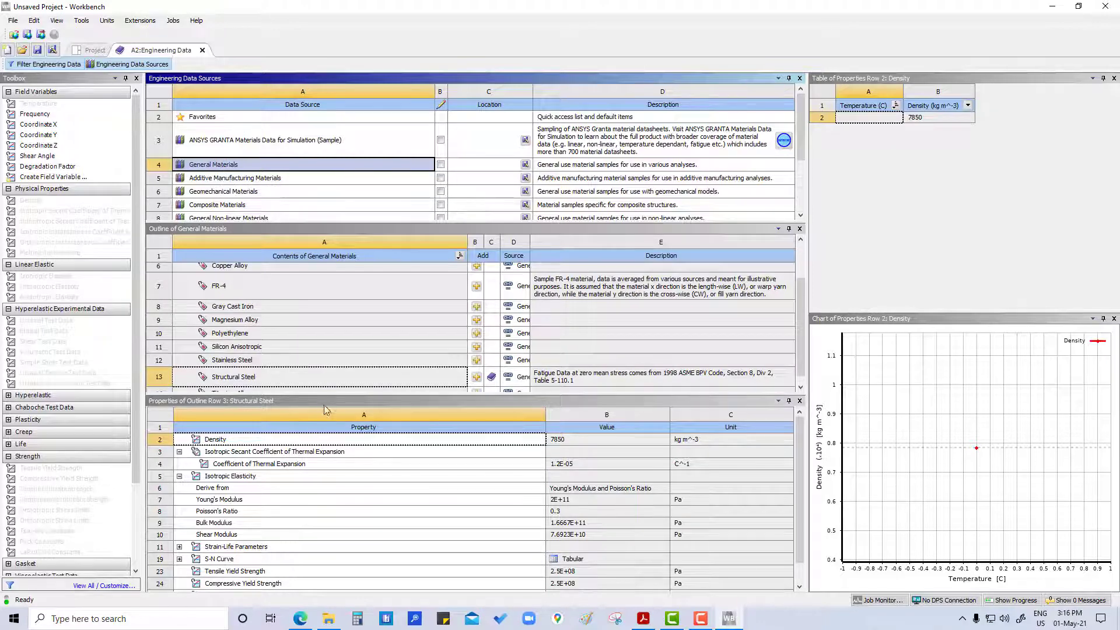
drag(341, 393, 341, 436)
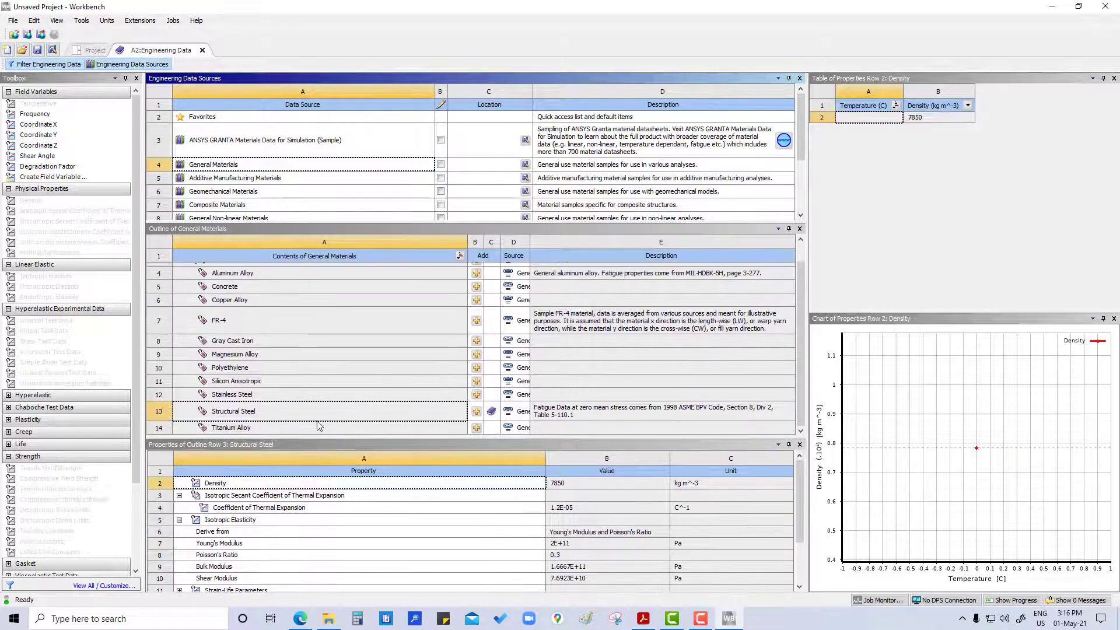
click(477, 395)
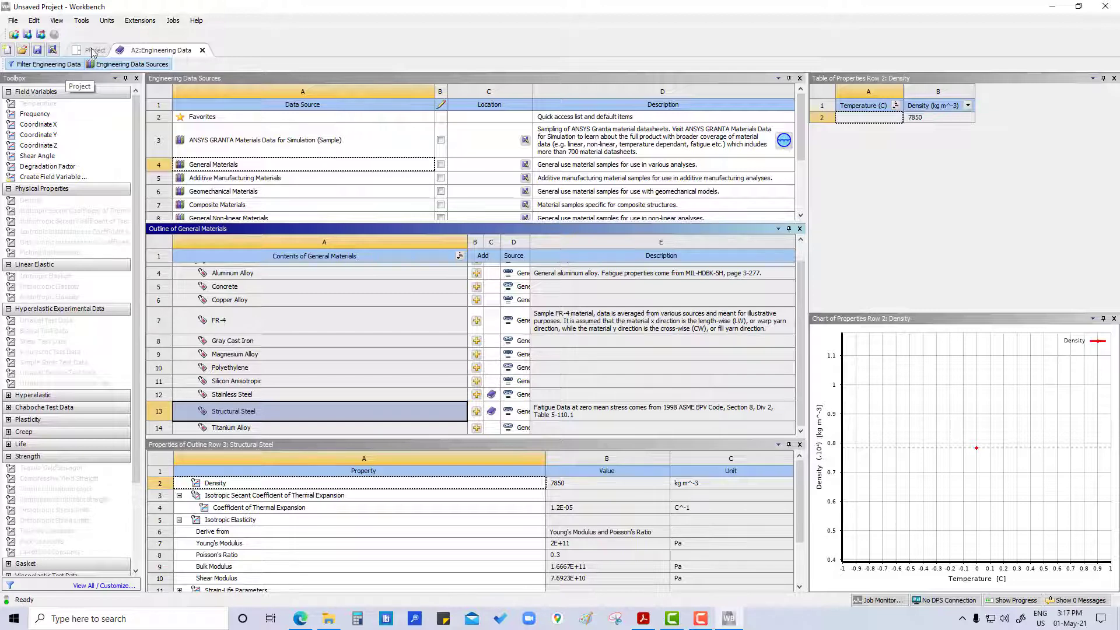
click(202, 51)
Open the bearing housing model in ANSYS Mechanical
click(274, 278)
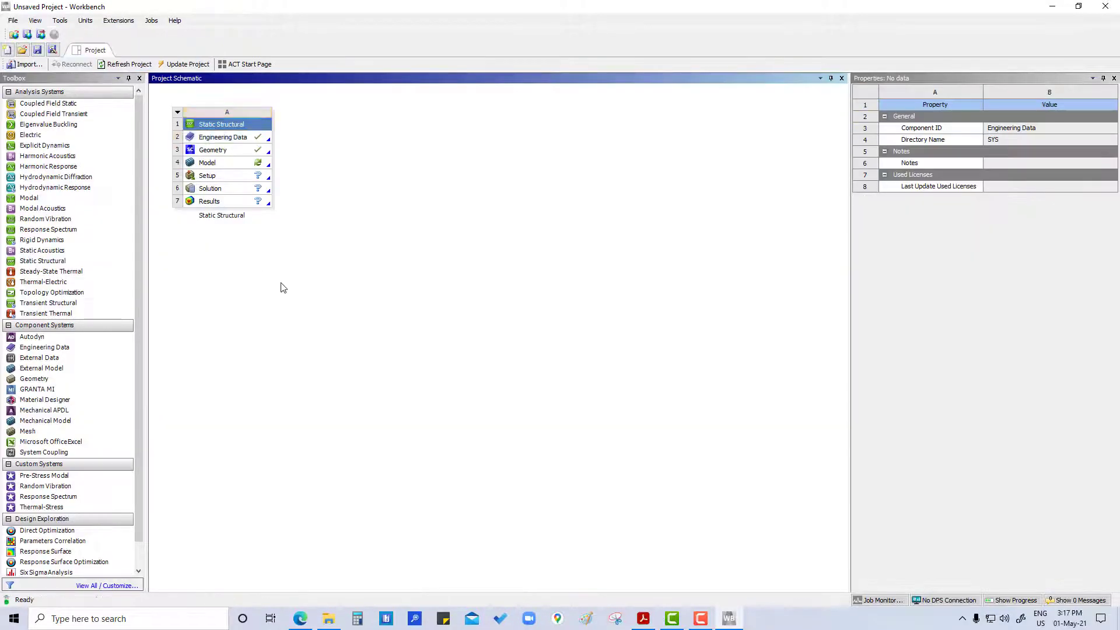
double_click(232, 165)
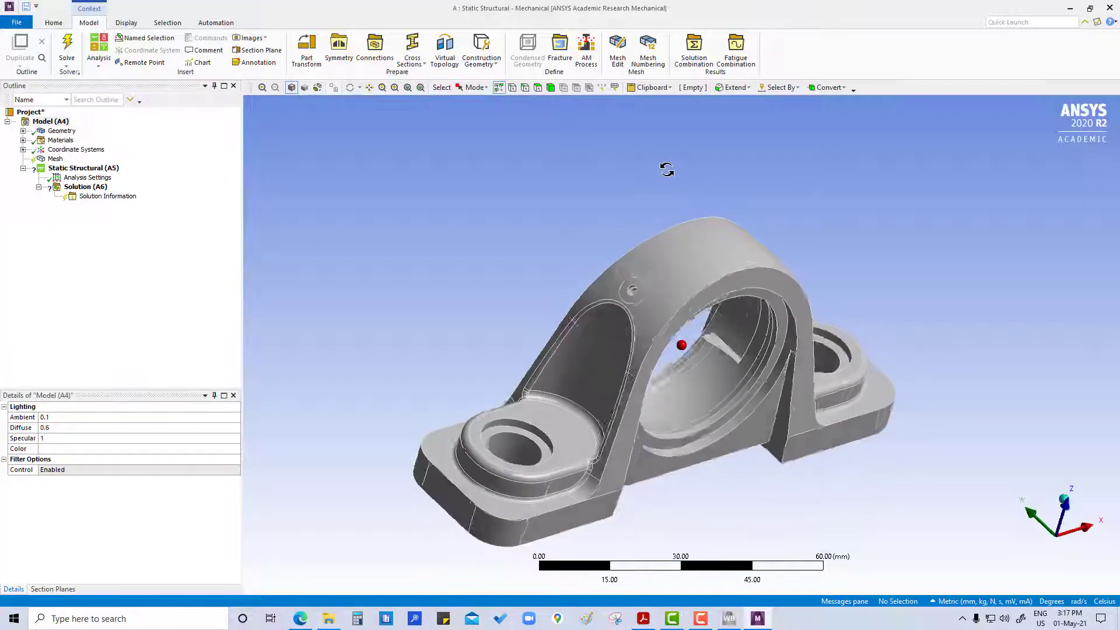
middle_drag(665, 167, 613, 175)
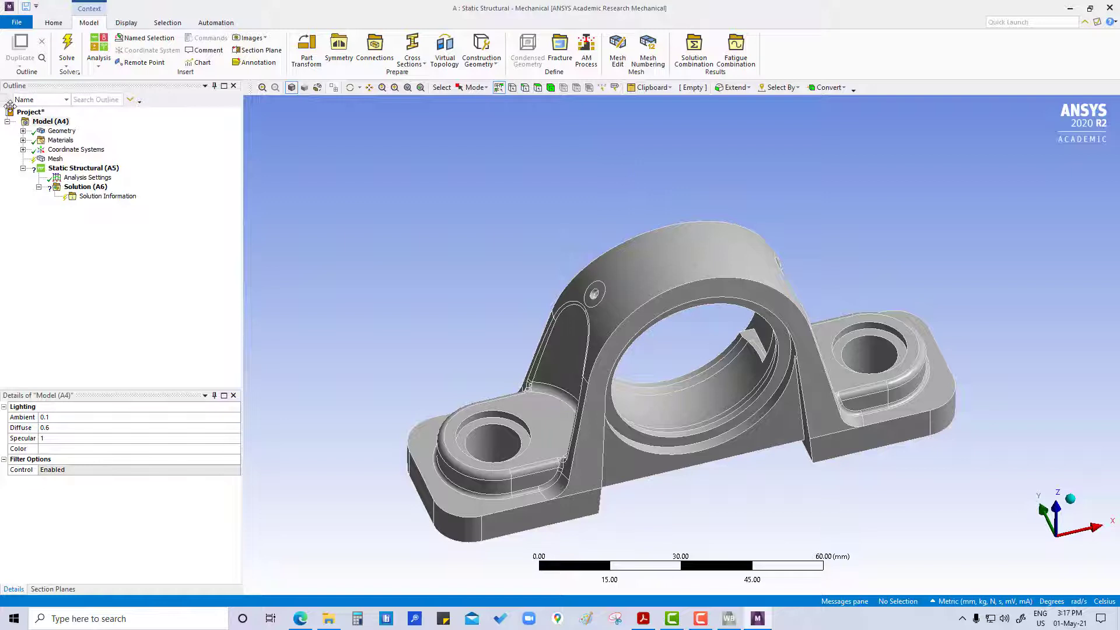
Assign Stainless Steel to the Base body and expand the Materials list
click(23, 131)
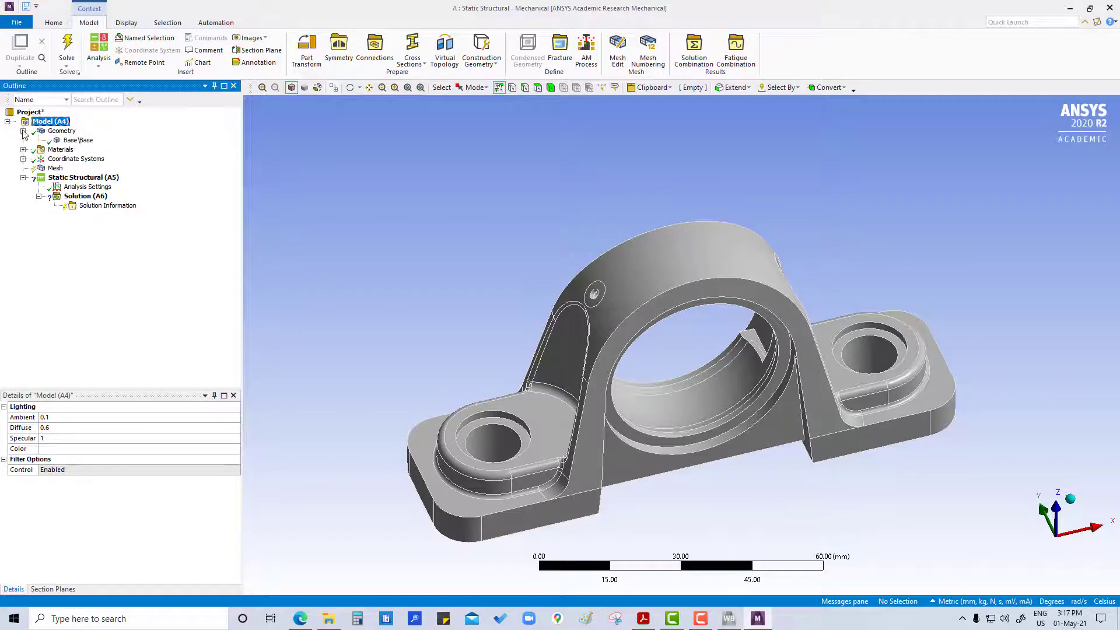
click(62, 132)
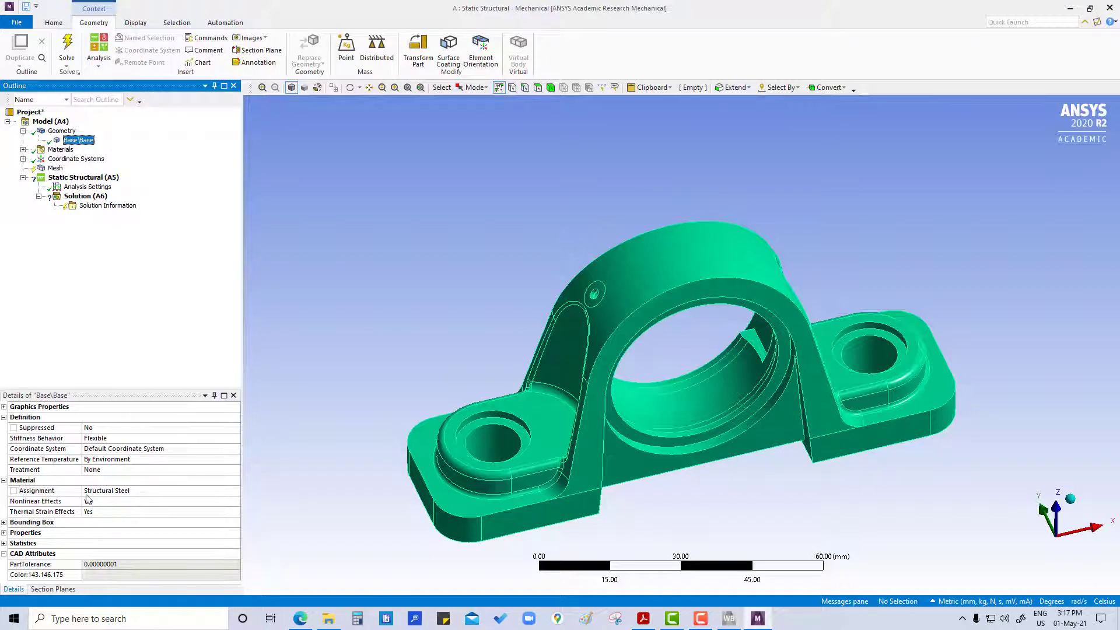
click(115, 492)
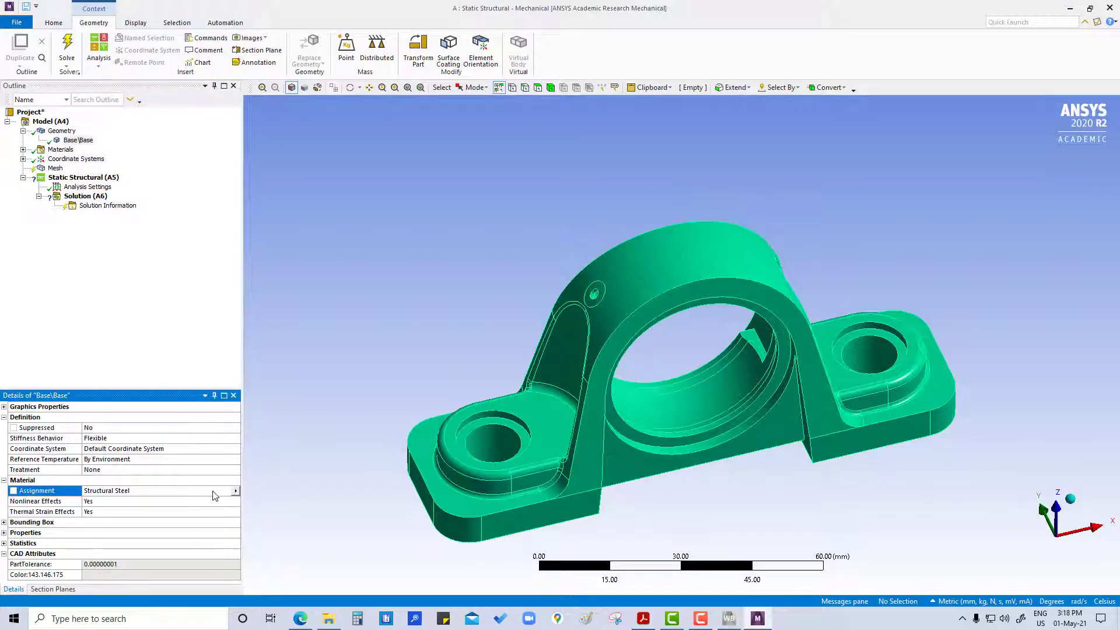
click(235, 492)
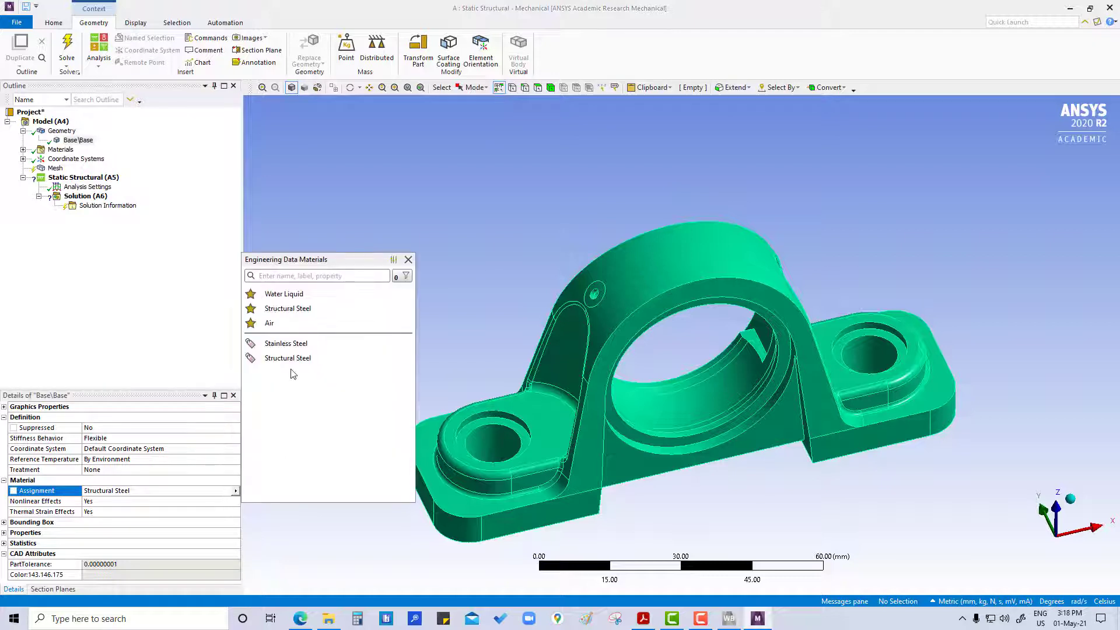
click(289, 344)
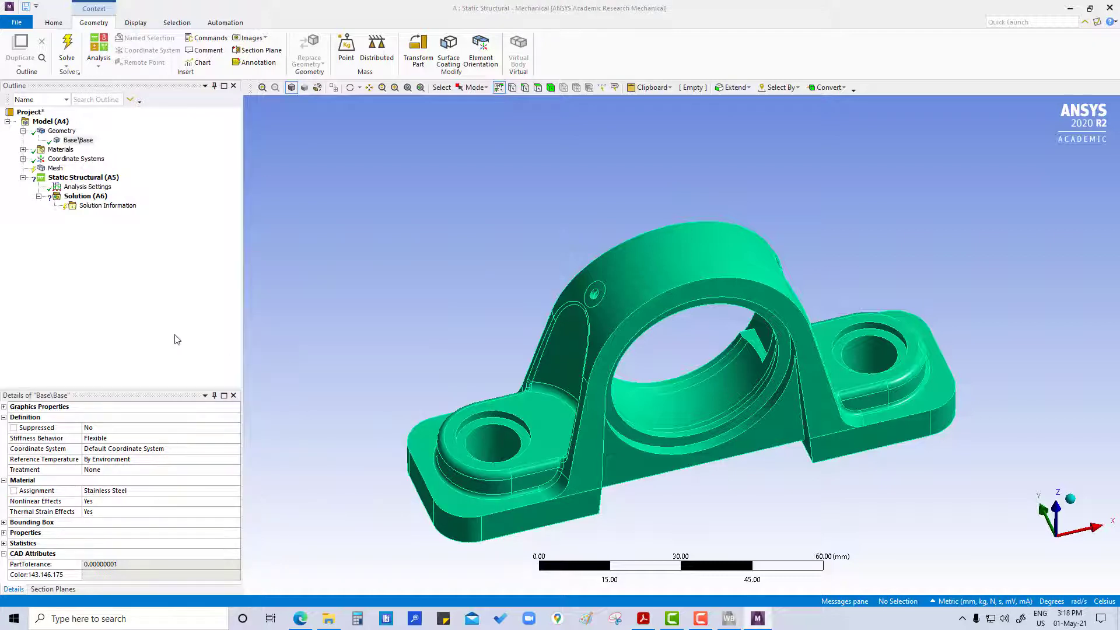
click(146, 300)
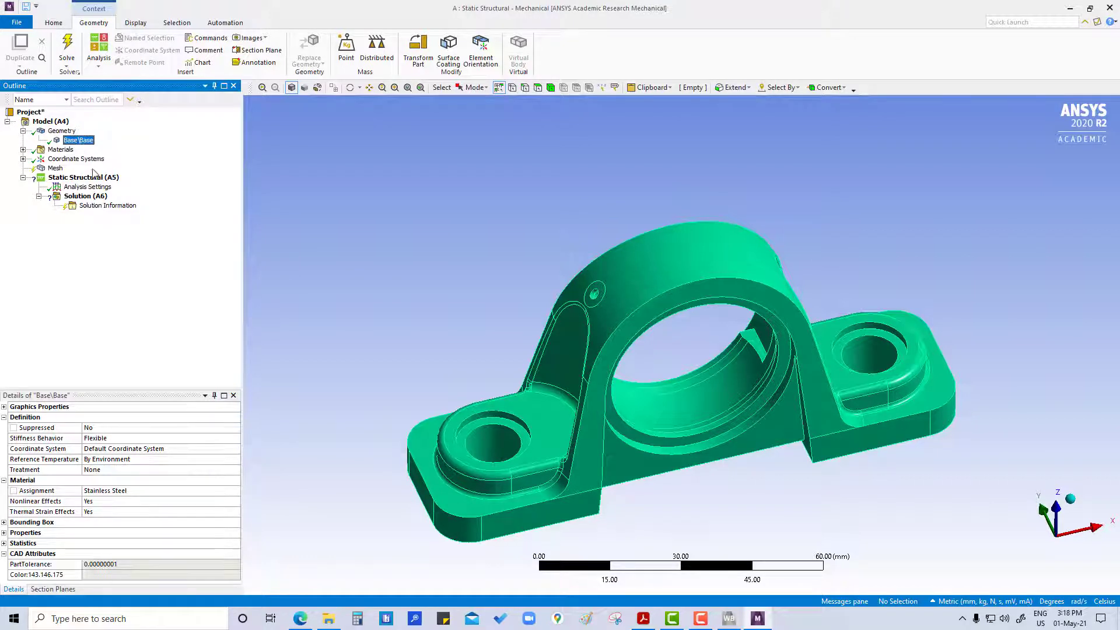
click(22, 150)
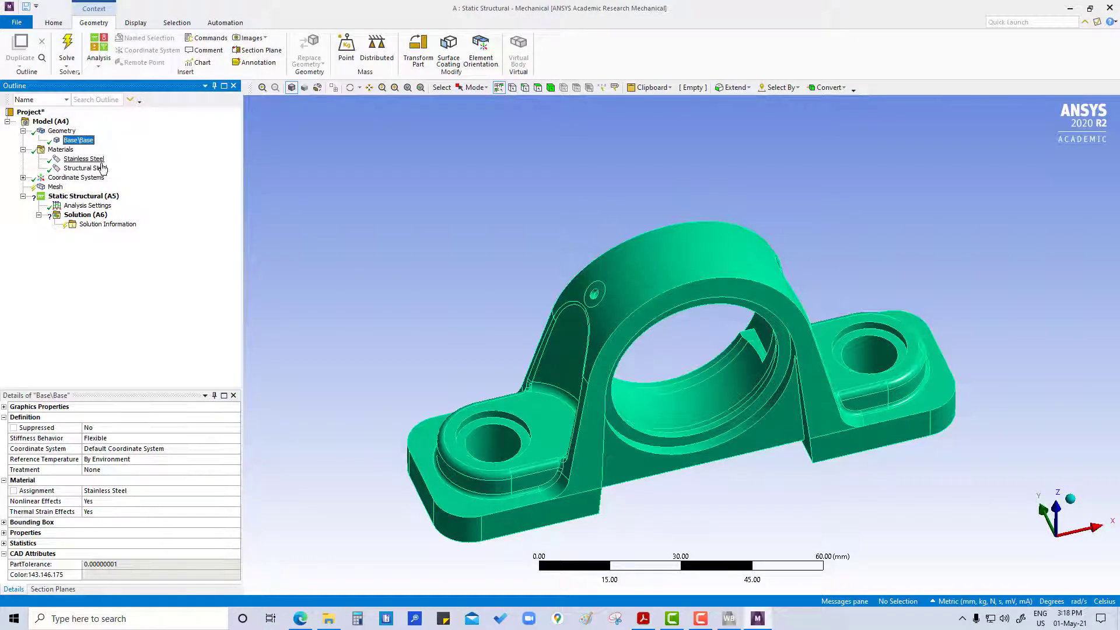
Review the Stainless Steel material properties, then select the Mesh node
click(83, 158)
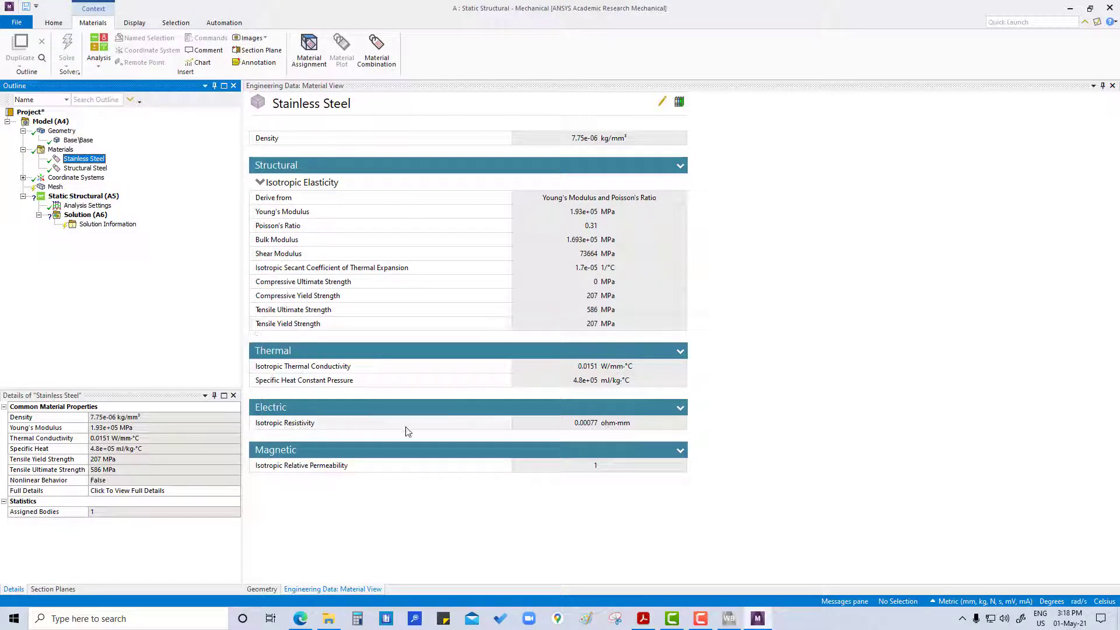
click(53, 187)
Generate the default mesh on the bearing housing and select Static Structural (A5)
right_click(56, 188)
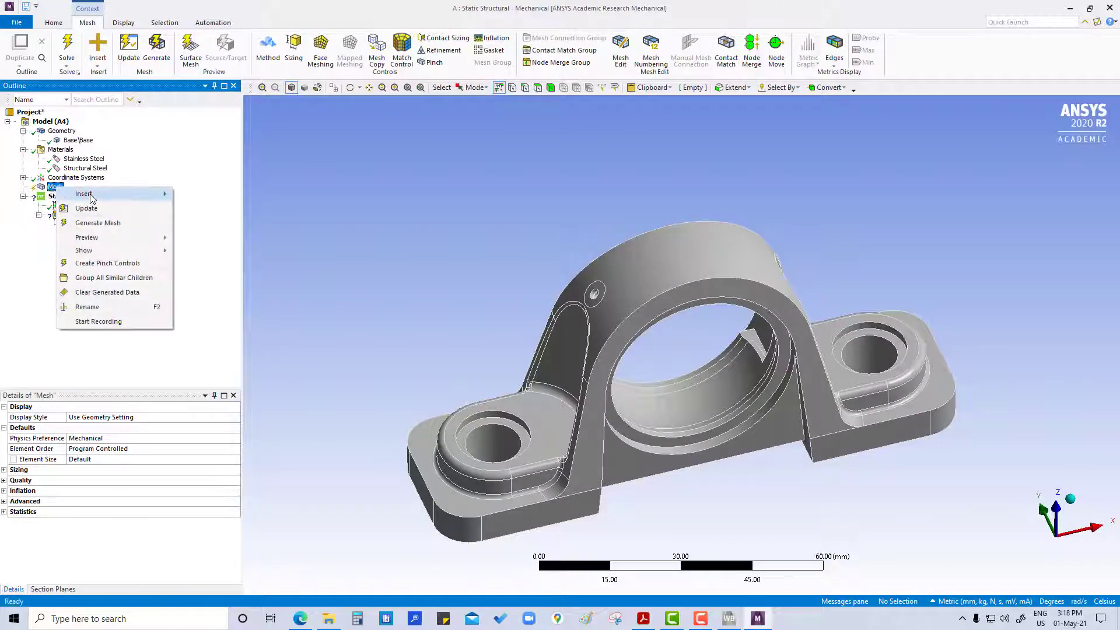
click(97, 224)
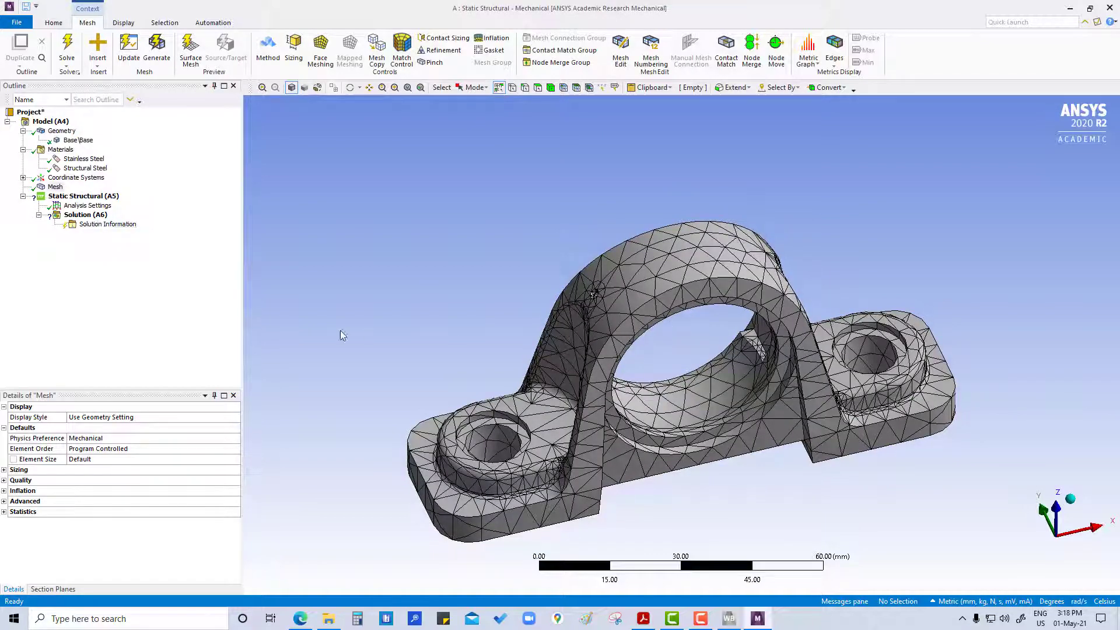
mouse_move(432, 411)
middle_down()
mouse_move(452, 374)
mouse_move(470, 408)
middle_up()
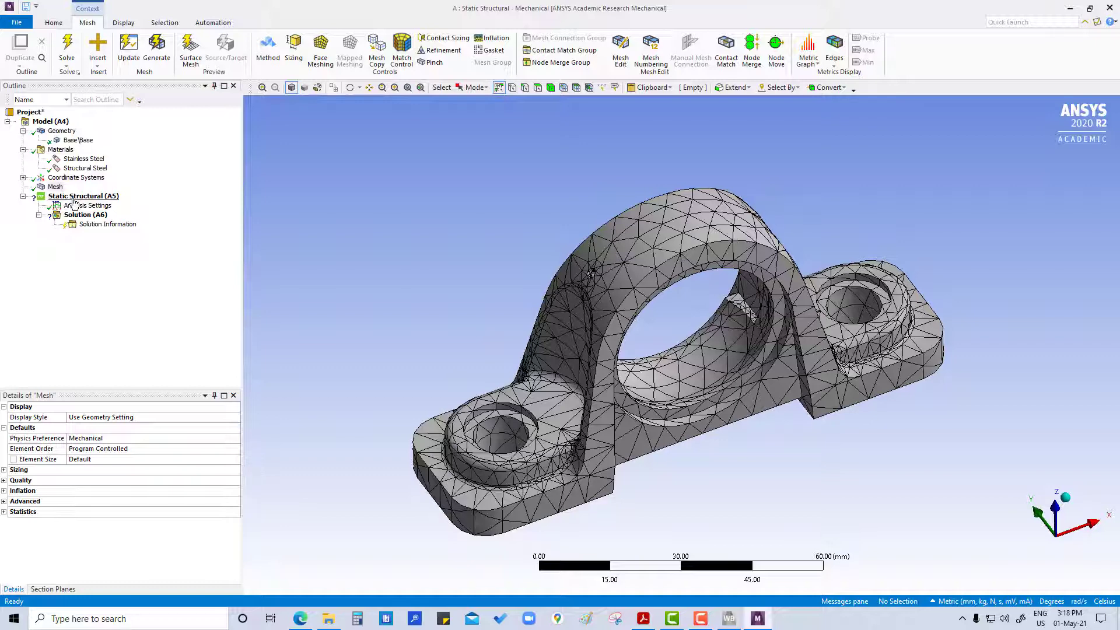
click(76, 198)
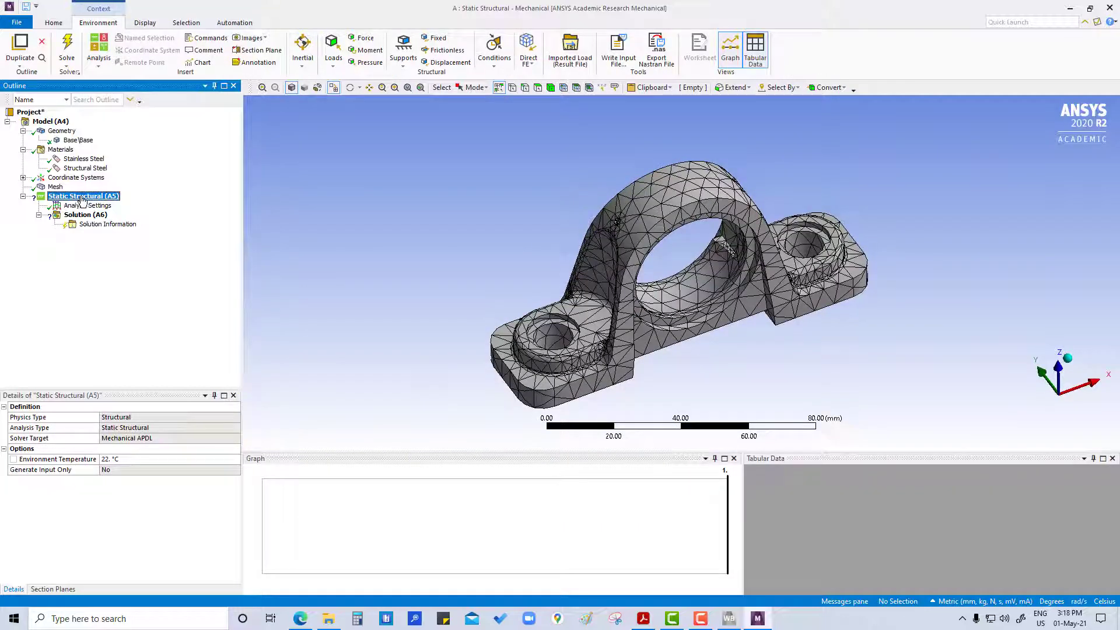
Add a frictionless support on the two base flange underside faces
right_click(82, 202)
mouse_move(109, 203)
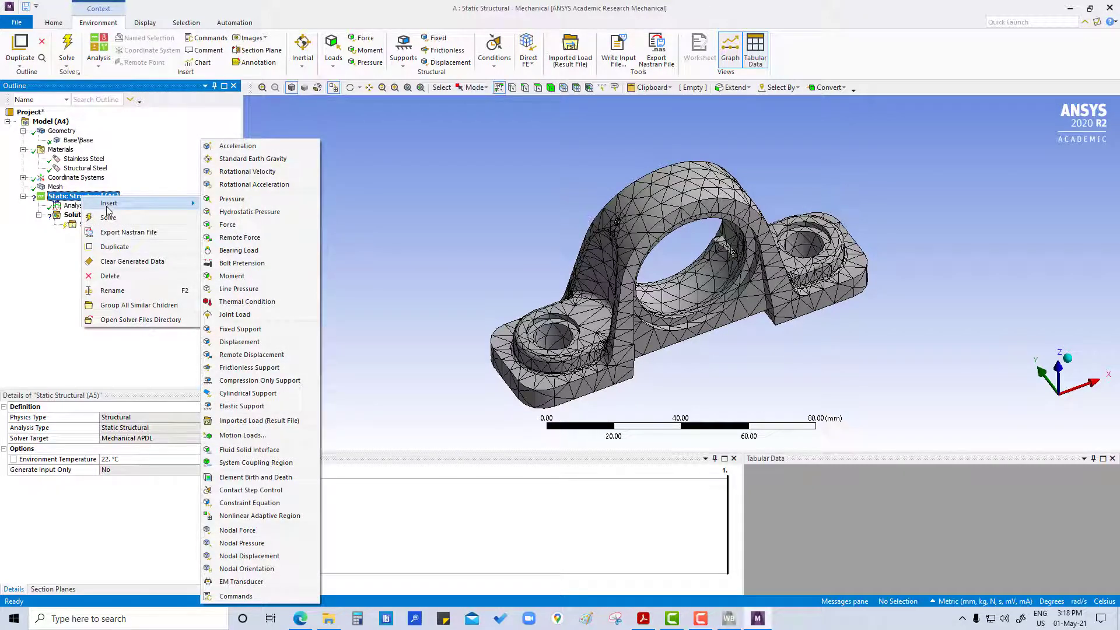
click(246, 369)
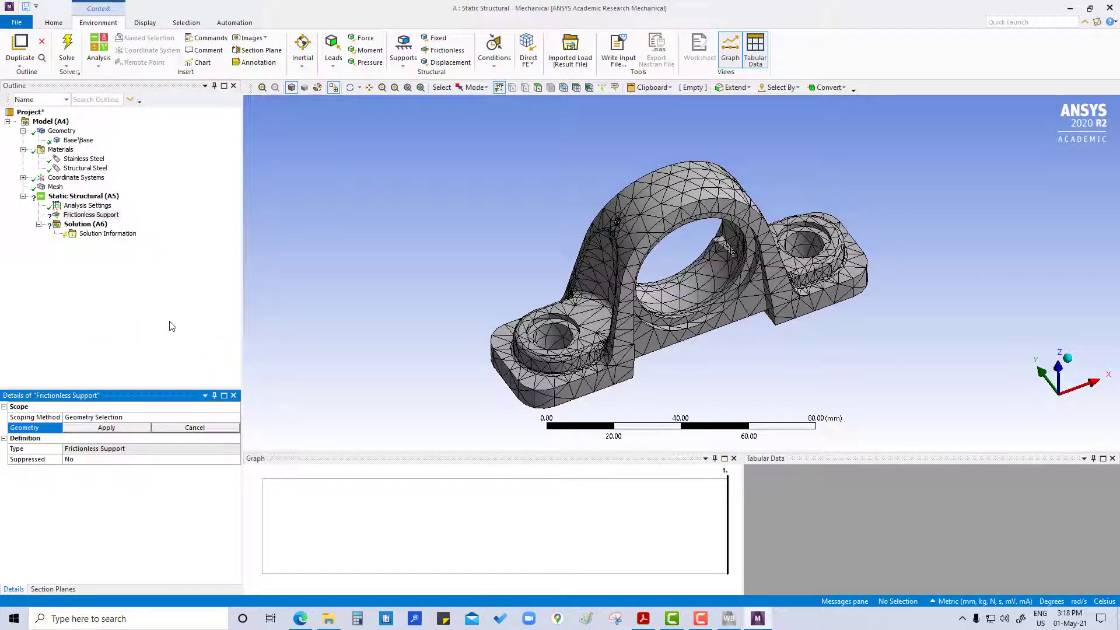
middle_drag(664, 374, 601, 261)
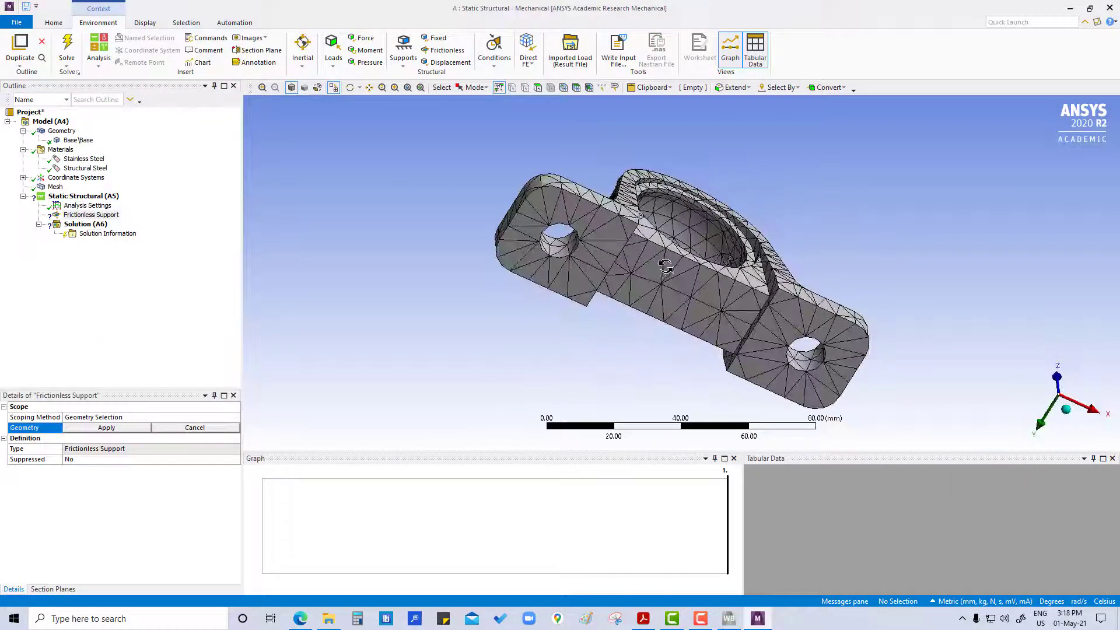
click(601, 261)
ctrl+click(759, 354)
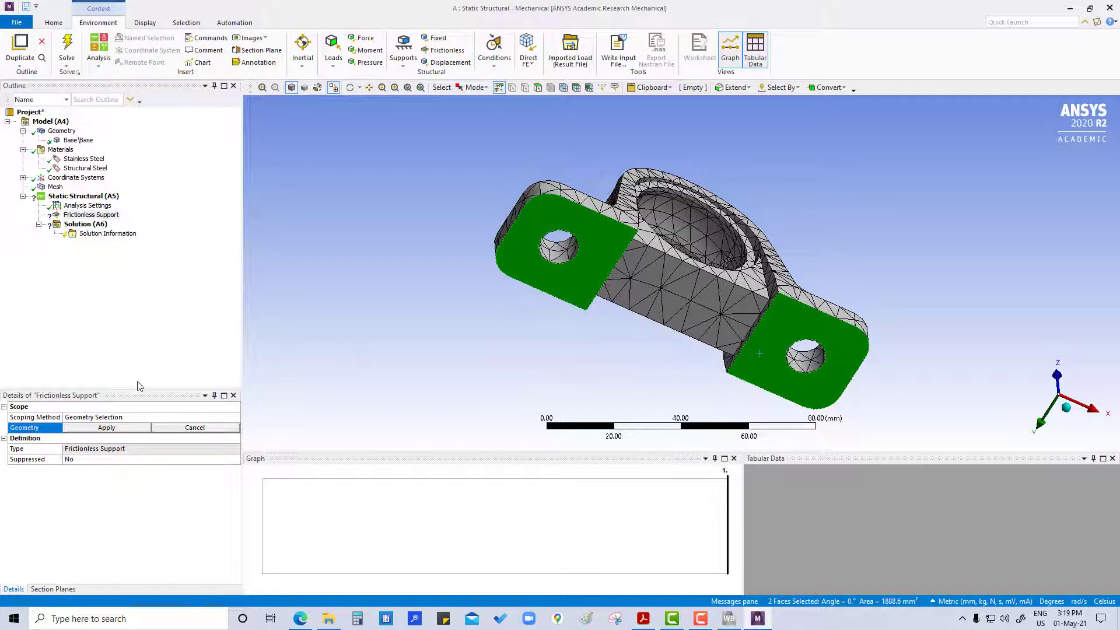
click(106, 429)
Add a second frictionless support on the inner faces of both bolt holes
right_click(98, 197)
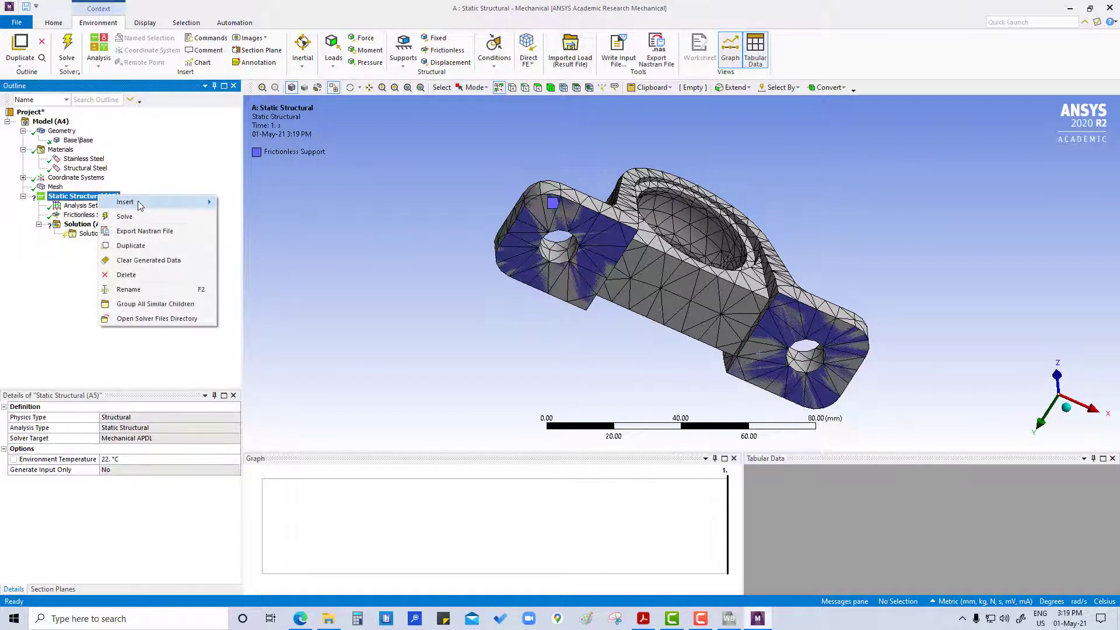
mouse_move(125, 202)
click(260, 375)
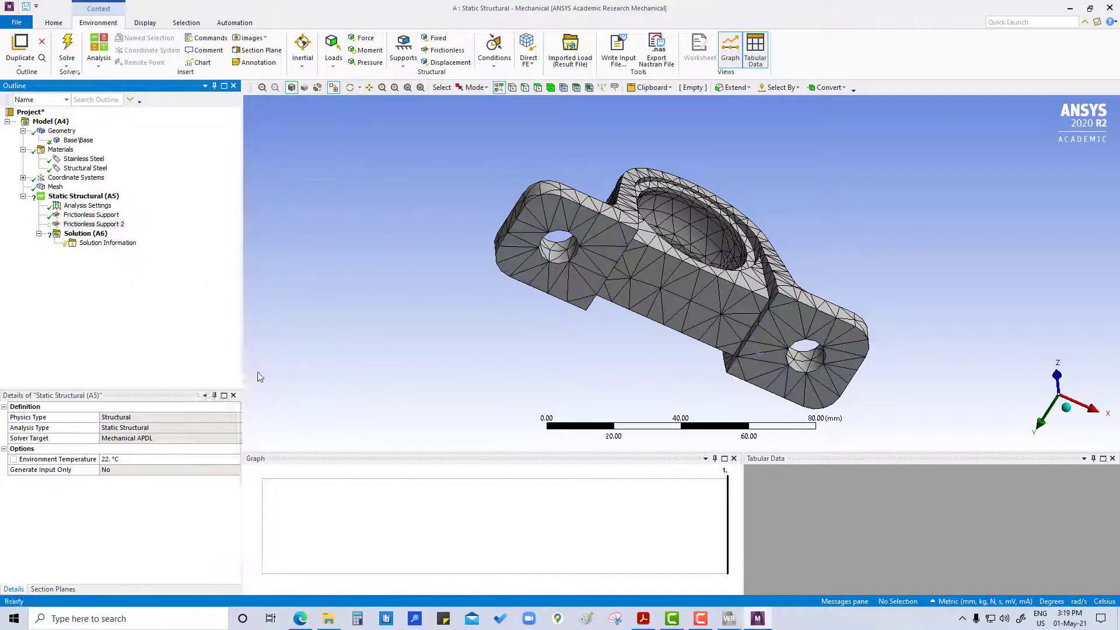
middle_drag(675, 250, 559, 333)
click(564, 331)
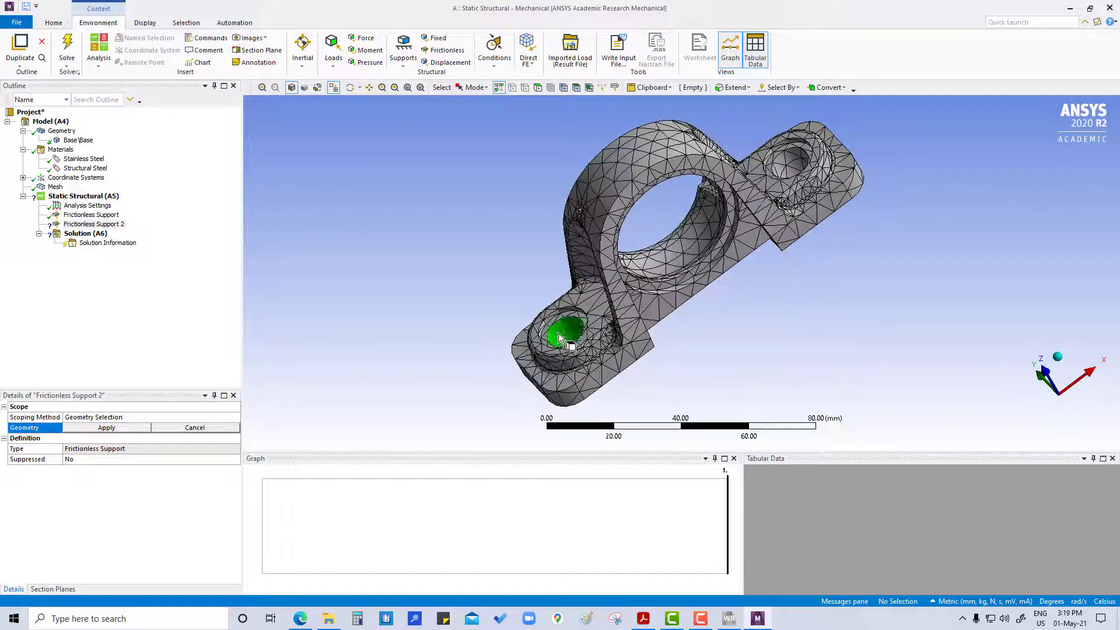
ctrl+click(786, 173)
click(92, 433)
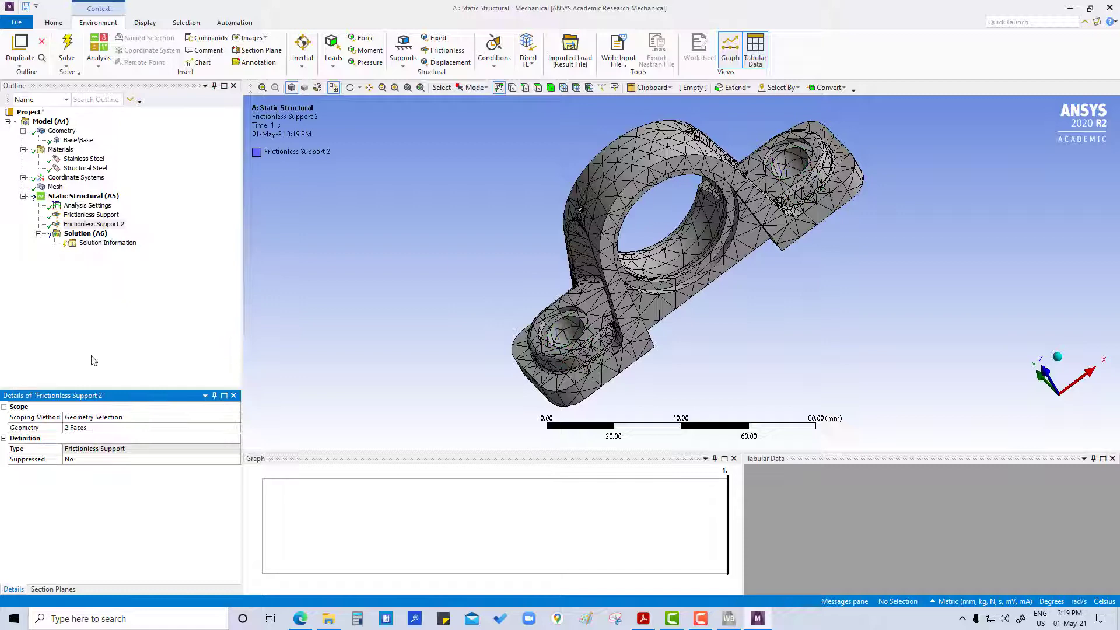
Insert a force on the inner bore face, with mesh lines hidden
right_click(92, 201)
mouse_move(117, 203)
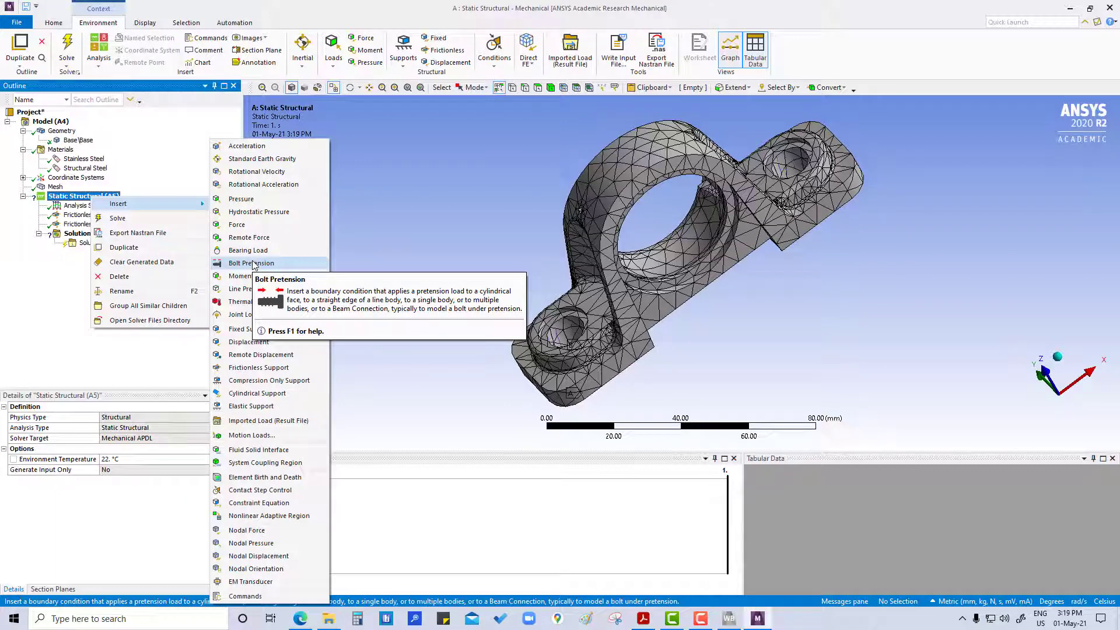
click(236, 224)
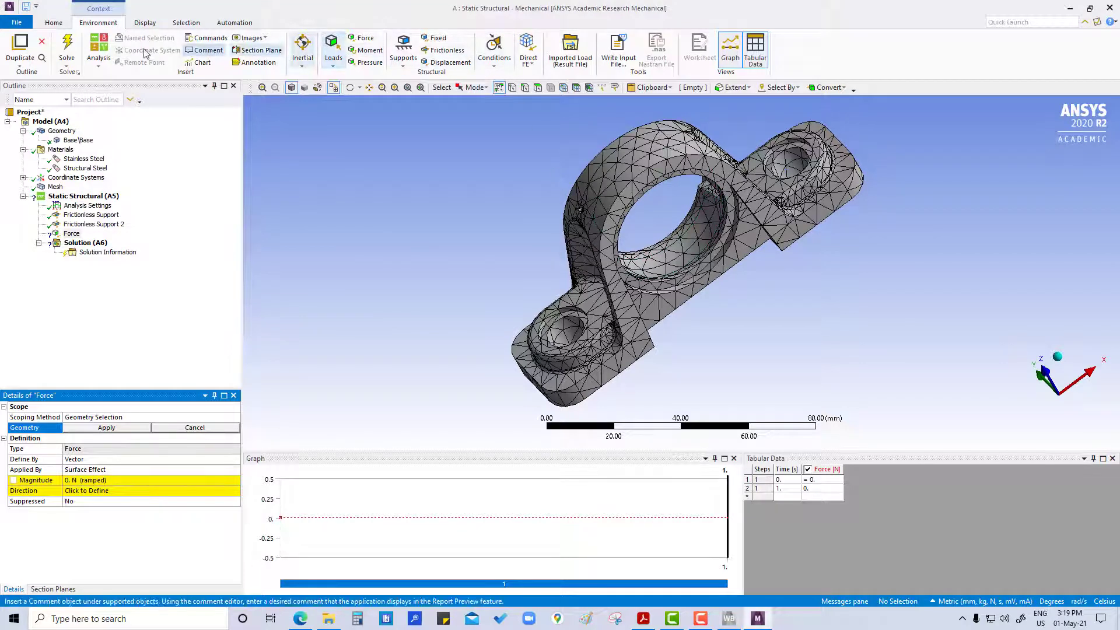
click(145, 22)
click(363, 51)
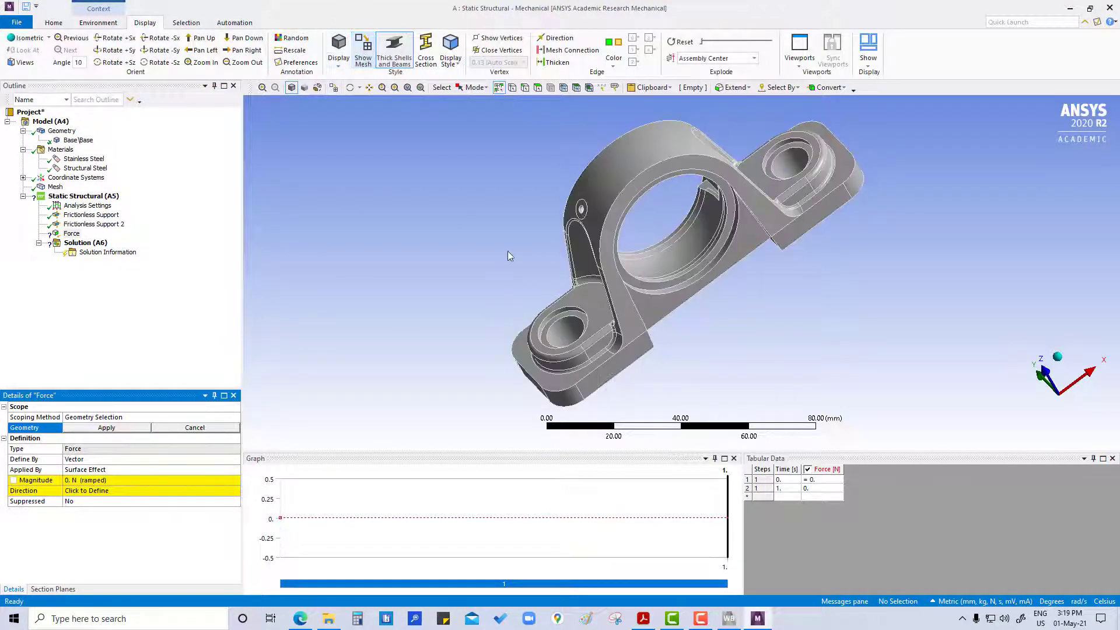
middle_drag(510, 256, 620, 252)
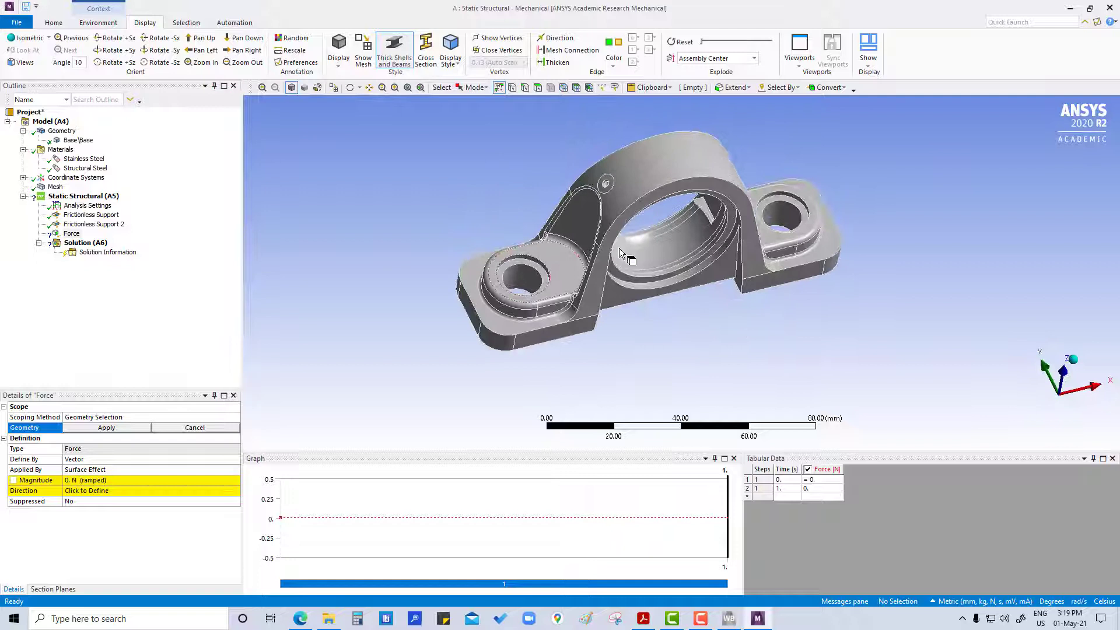
click(659, 253)
click(106, 428)
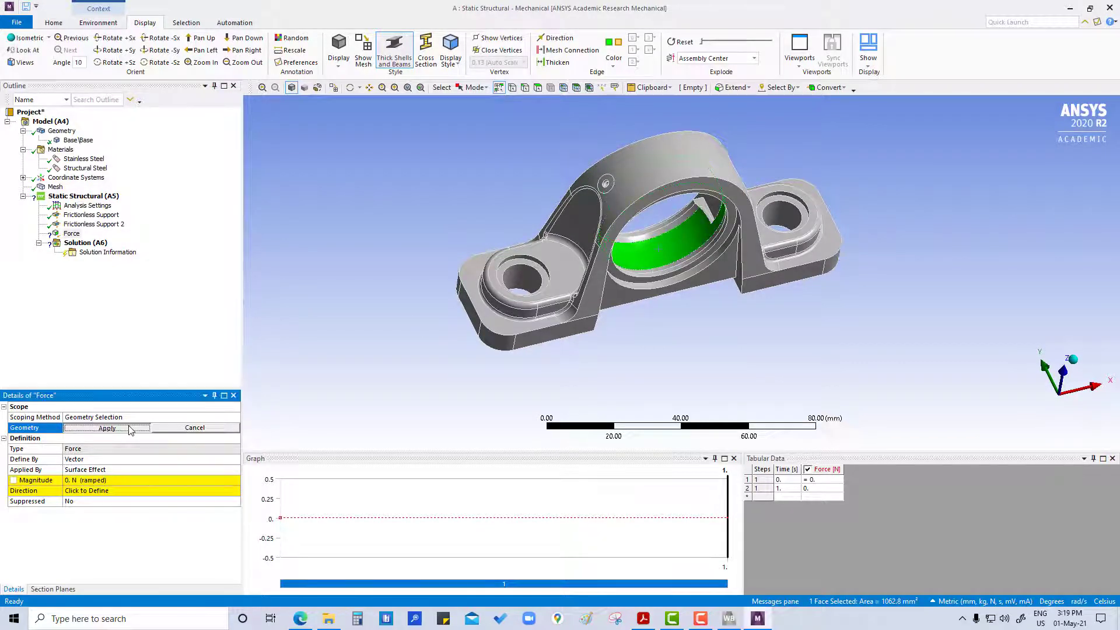
Define the force by components: 500 N in Y and 1000 N in Z
click(104, 461)
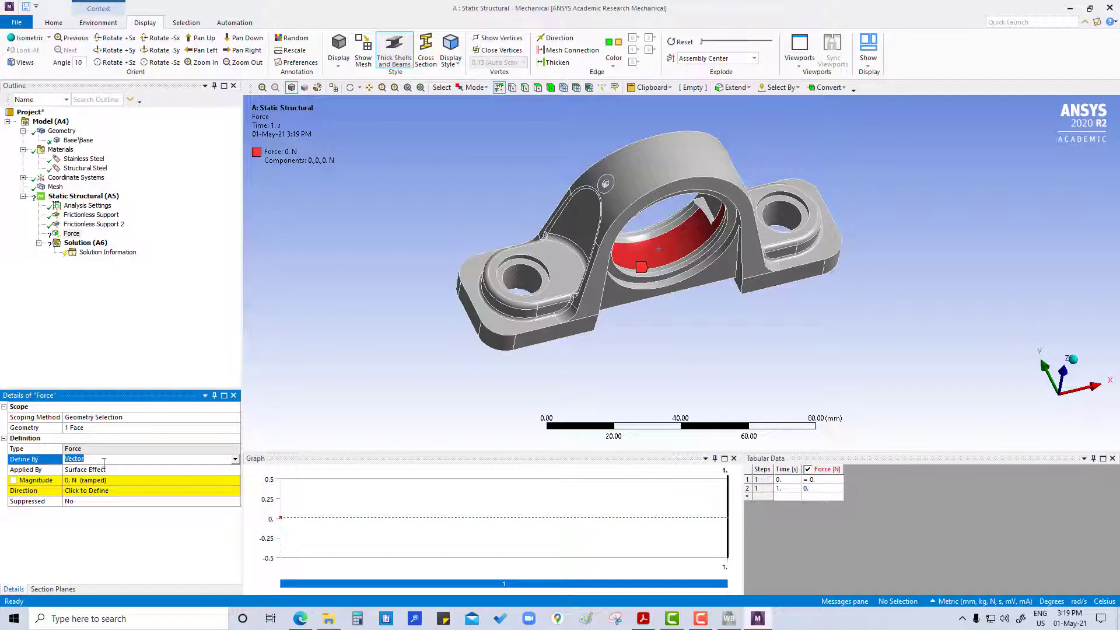
click(235, 460)
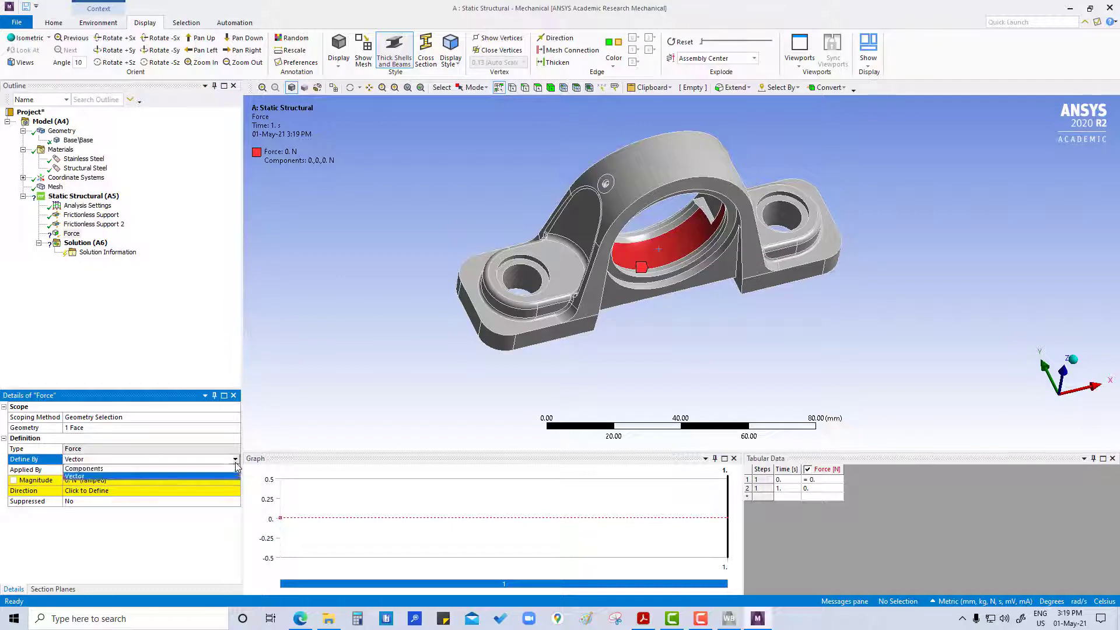
click(82, 469)
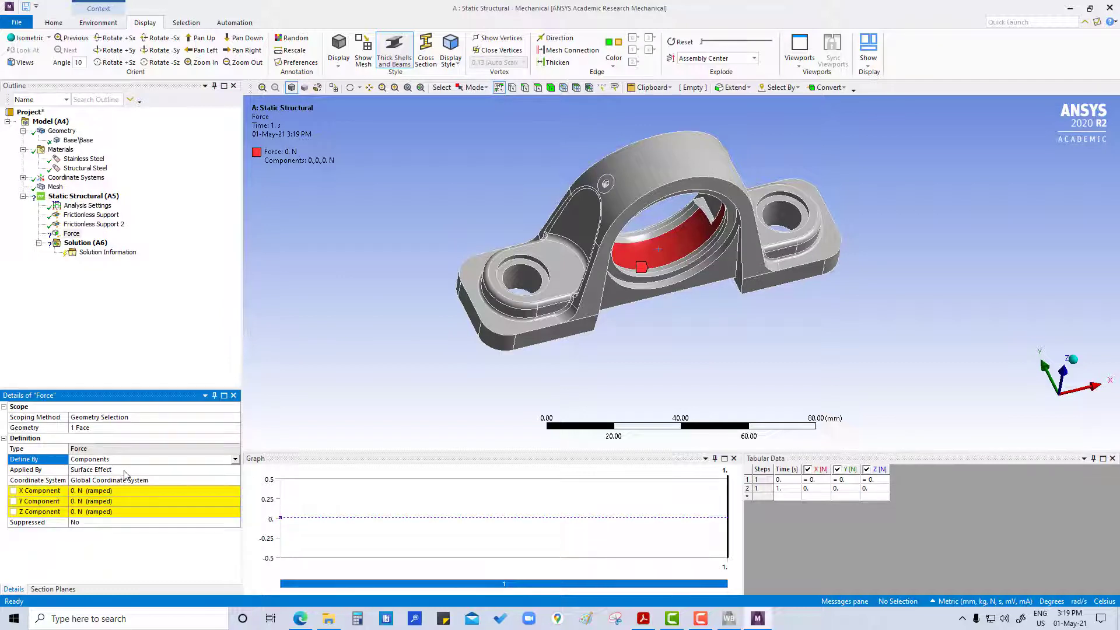
click(91, 503)
text(500)
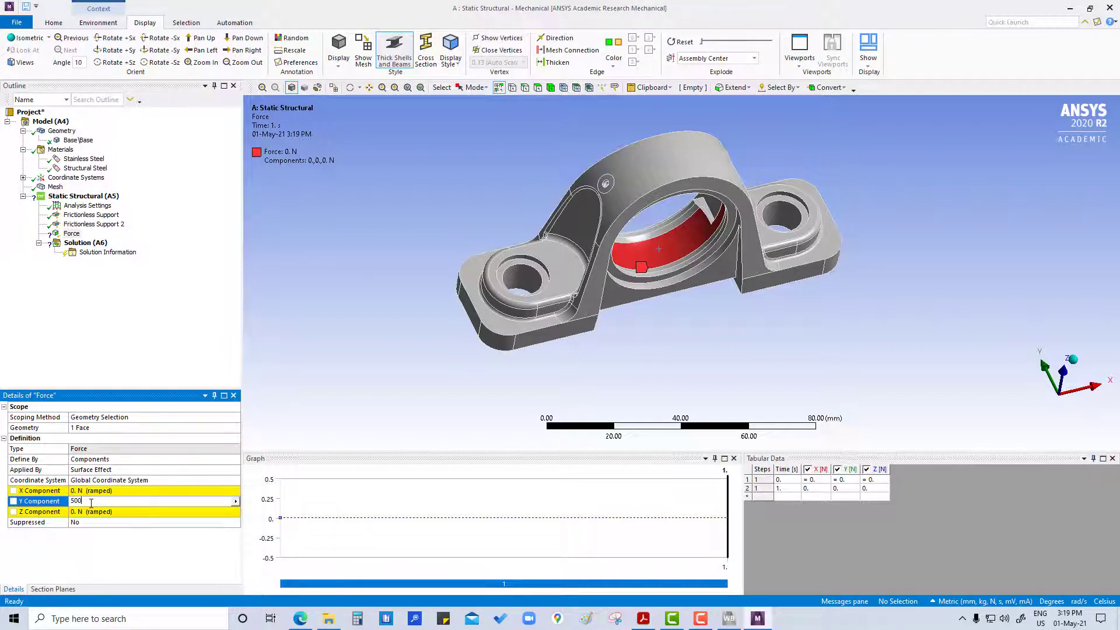
key(Return)
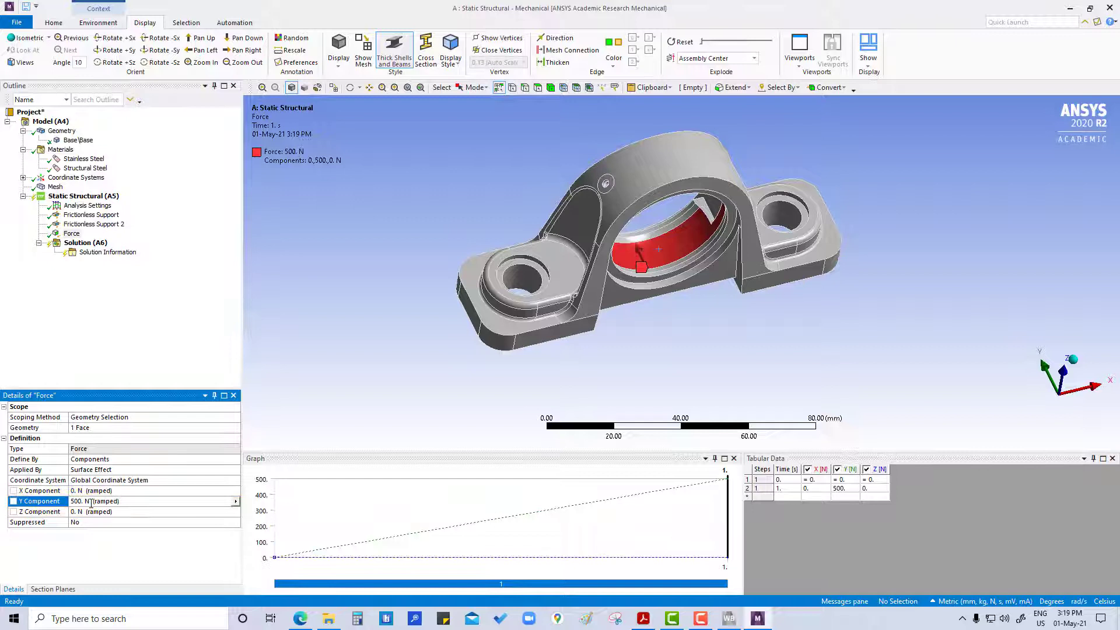
click(93, 512)
text(1000)
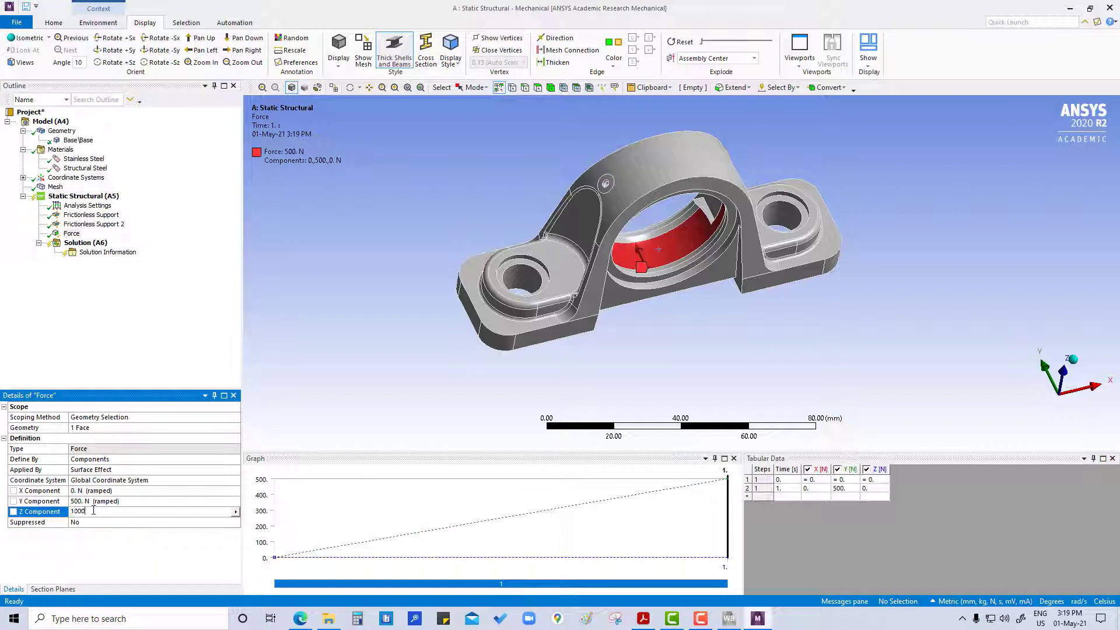
key(Return)
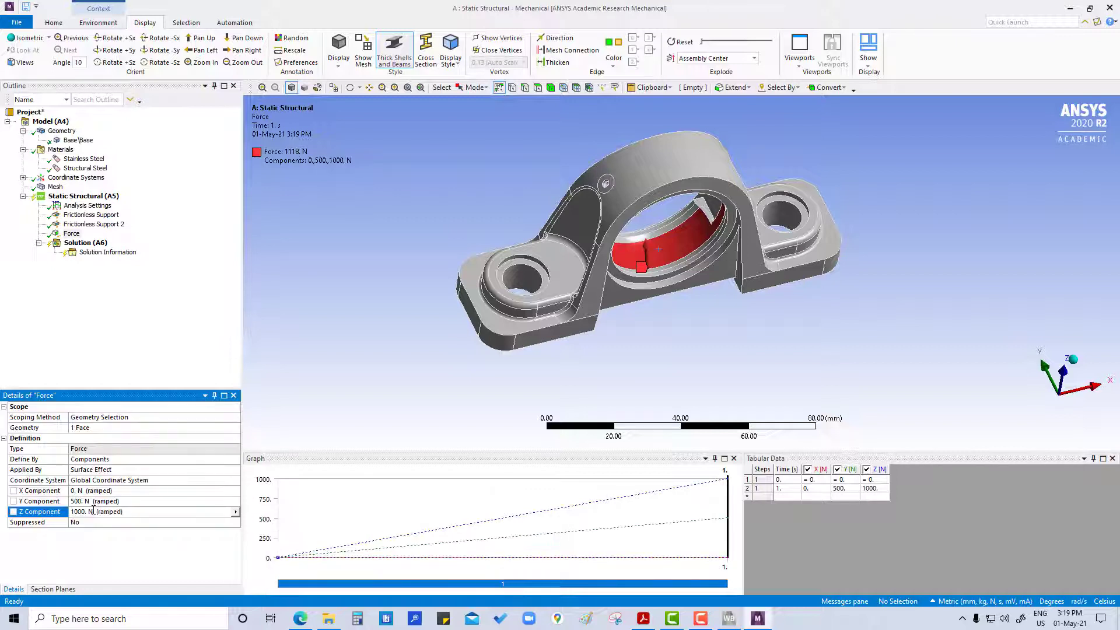
click(88, 355)
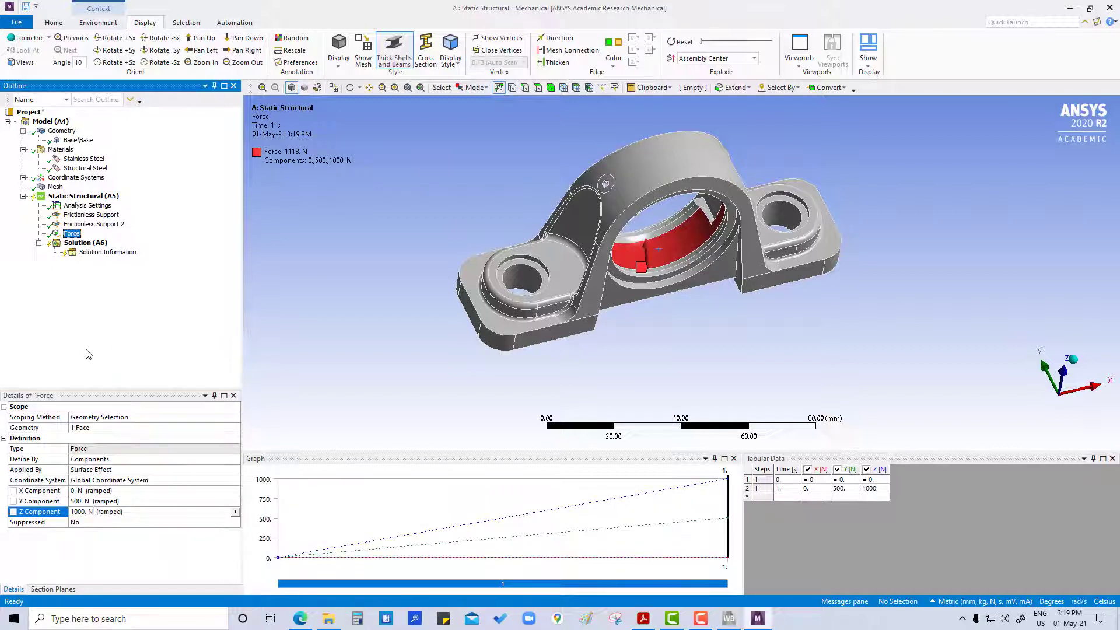
Solve the analysis with F5 and bring up the Solution (A6) options
right_click(79, 196)
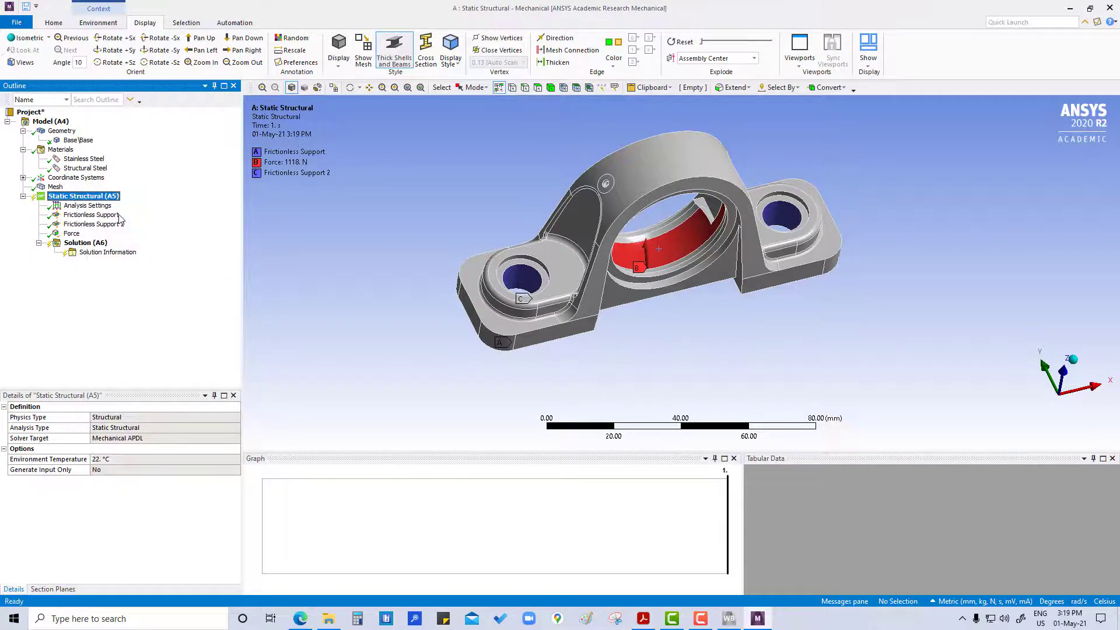
key(F5)
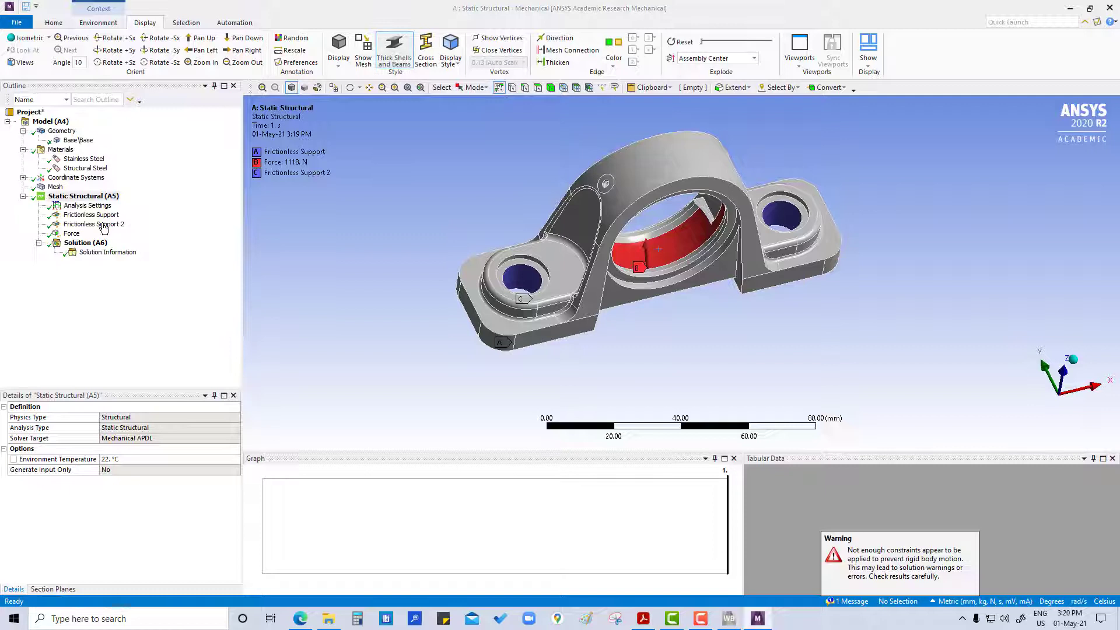
click(79, 241)
right_click(80, 245)
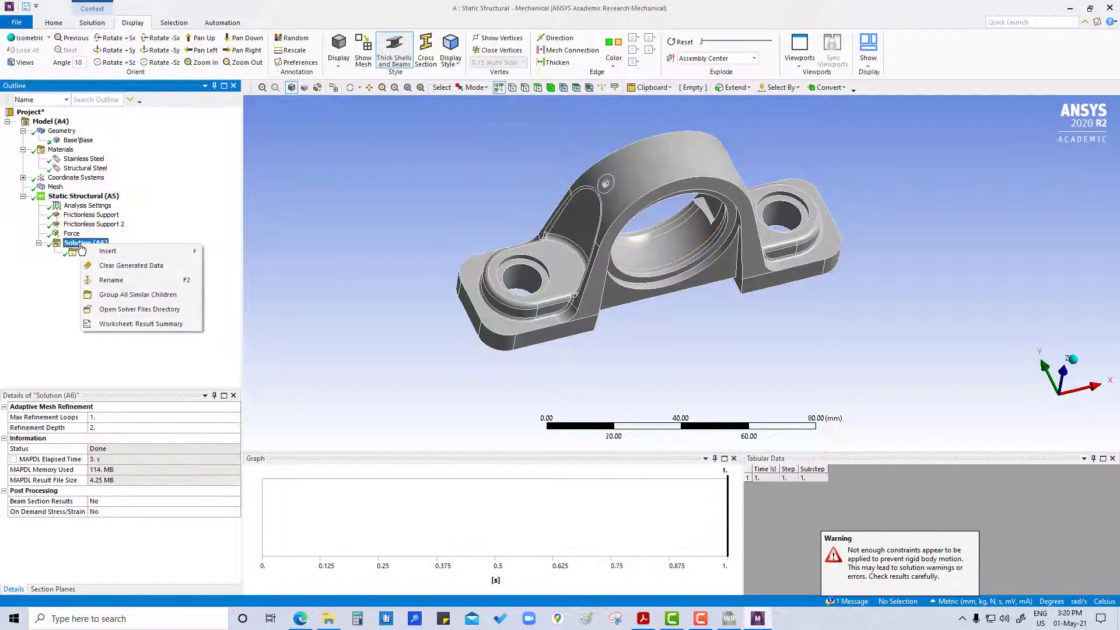
mouse_move(140, 252)
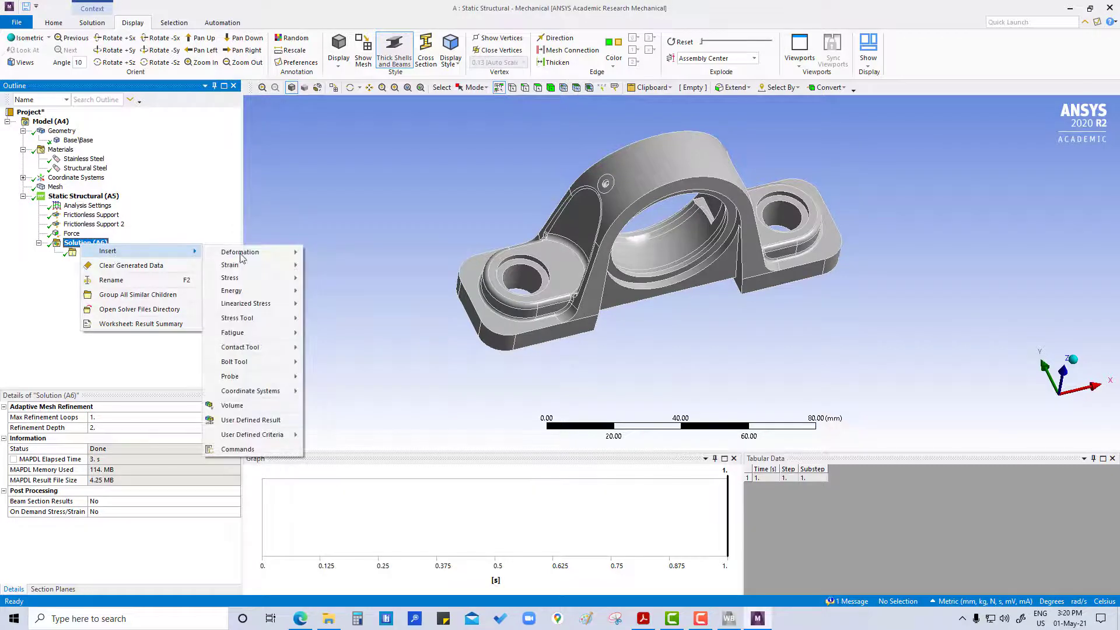
mouse_move(229, 278)
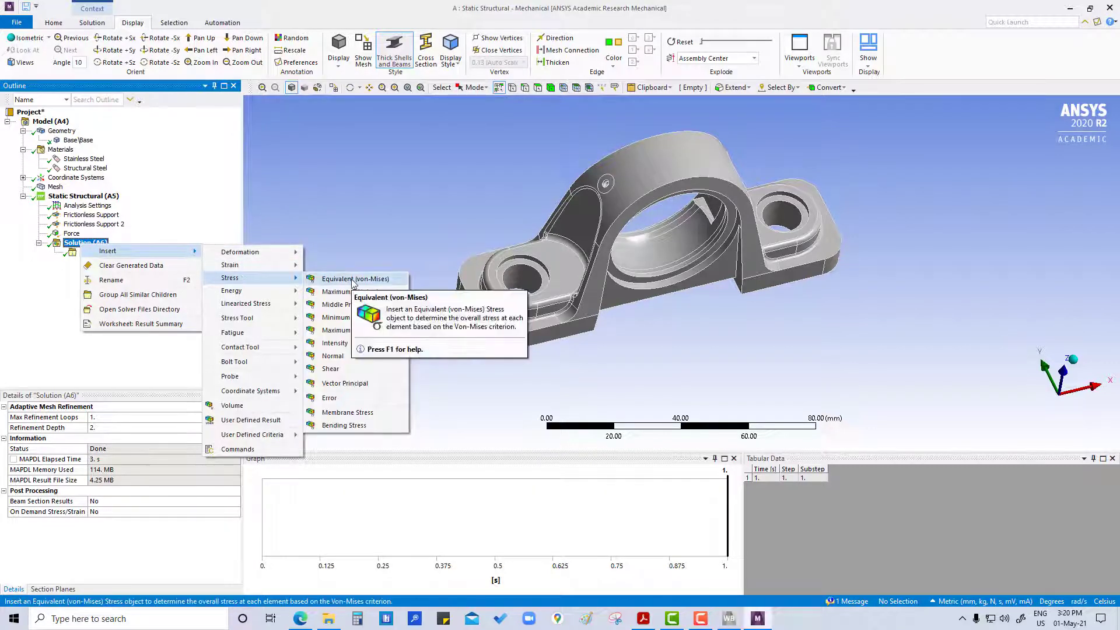
Insert Equivalent (von-Mises) Stress and Total Deformation results and evaluate all results
click(353, 280)
right_click(86, 243)
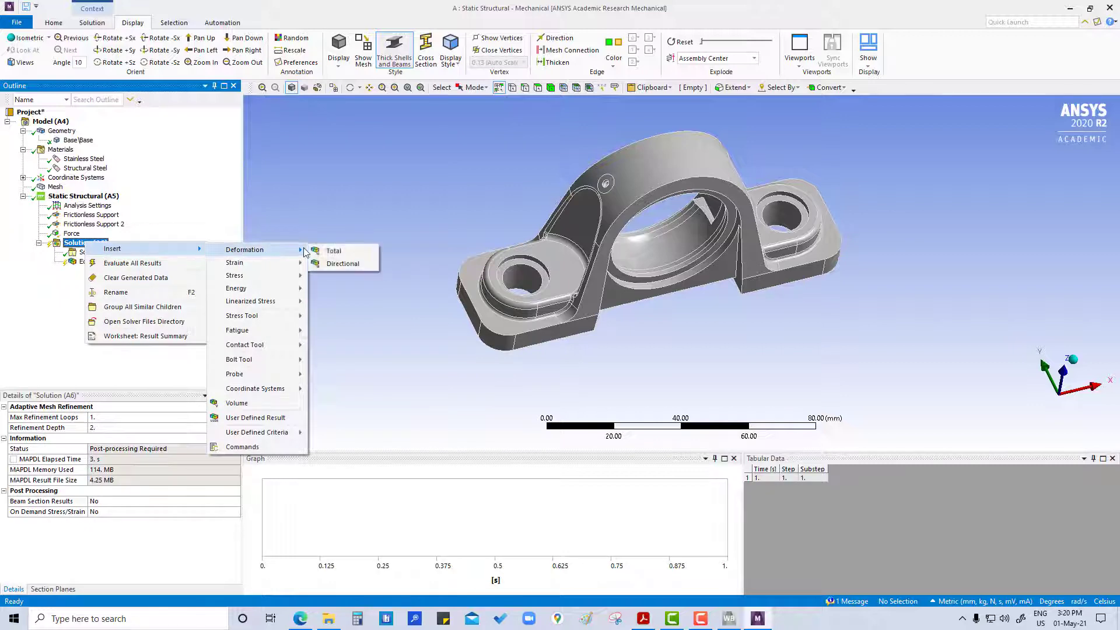
click(322, 250)
right_click(86, 242)
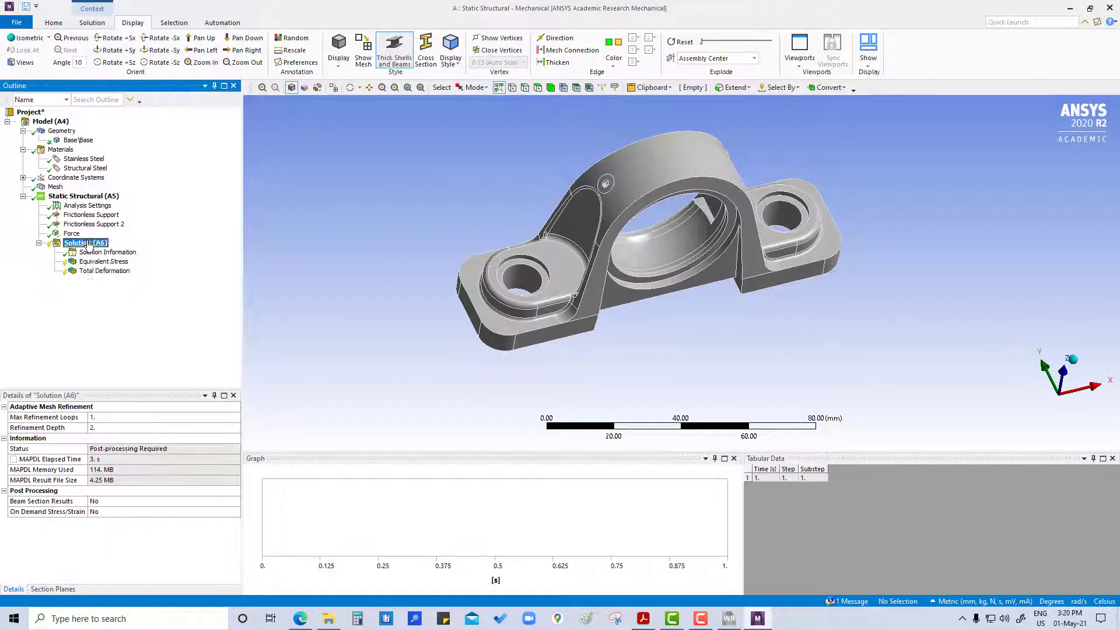
click(133, 268)
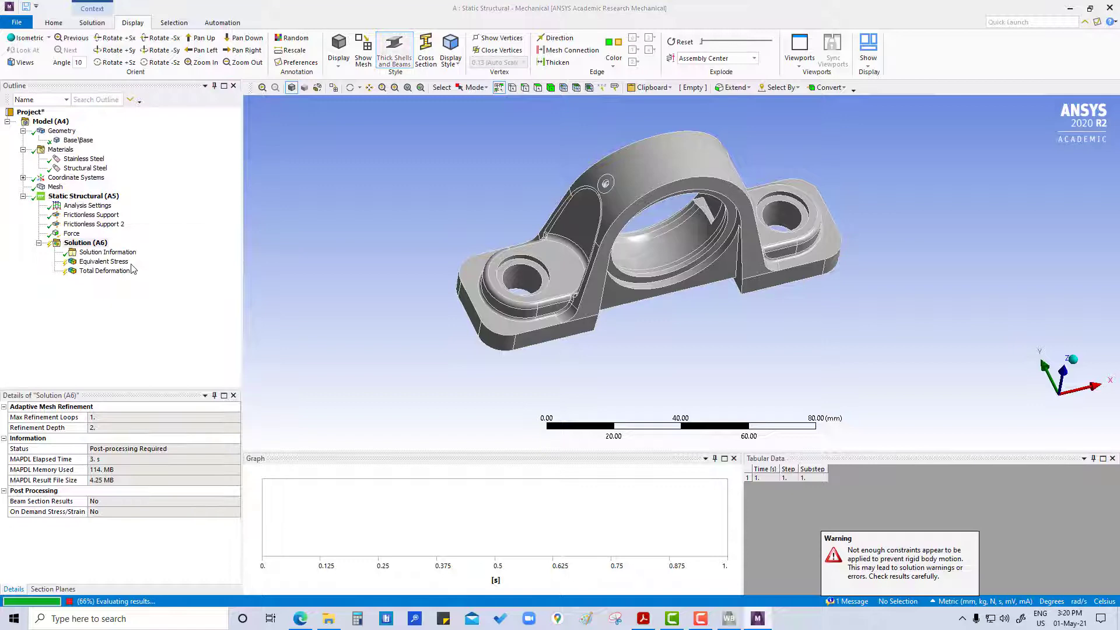
Show the Equivalent Stress contour labelled with its 21.611 MPa maximum and 0.0173 MPa minimum
click(129, 263)
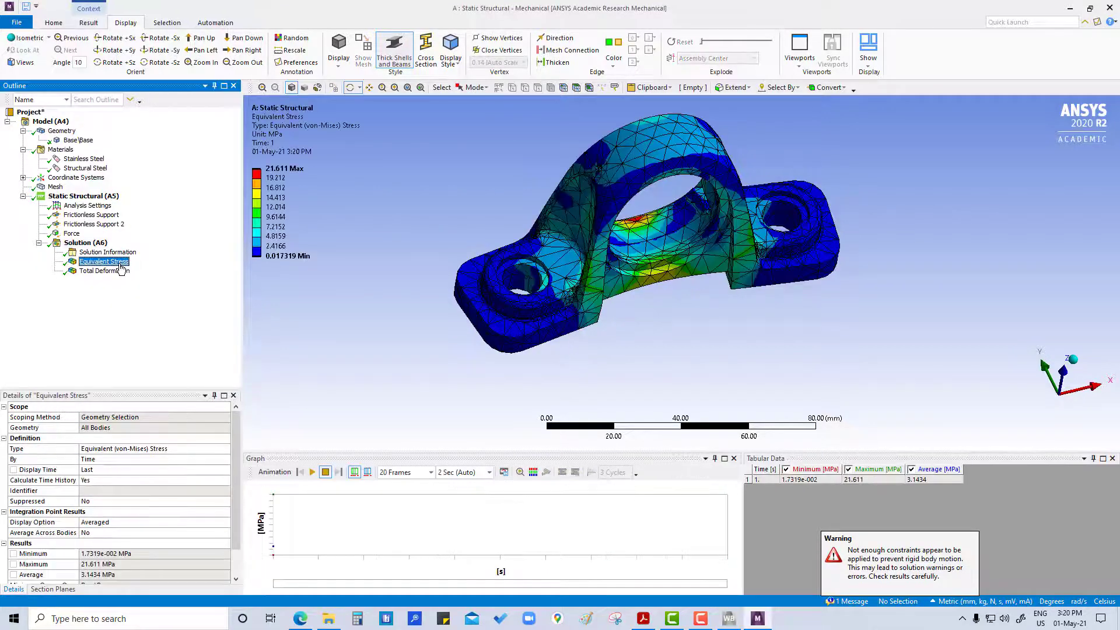
mouse_move(657, 212)
mouse_down()
mouse_move(608, 313)
mouse_move(633, 325)
mouse_move(564, 309)
mouse_up()
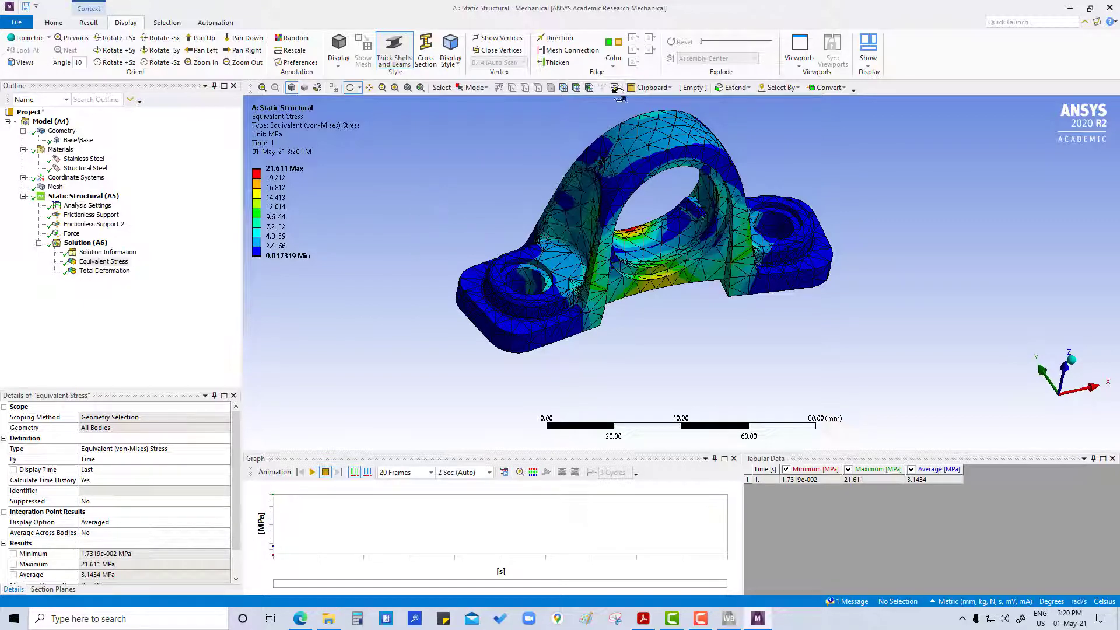
click(91, 23)
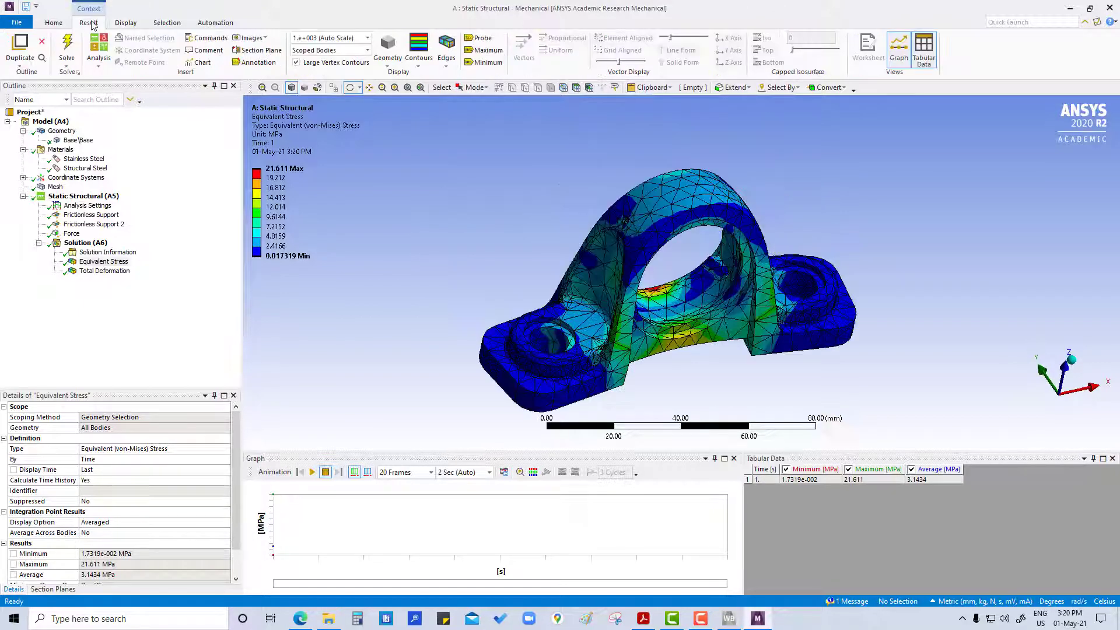
click(487, 50)
click(490, 63)
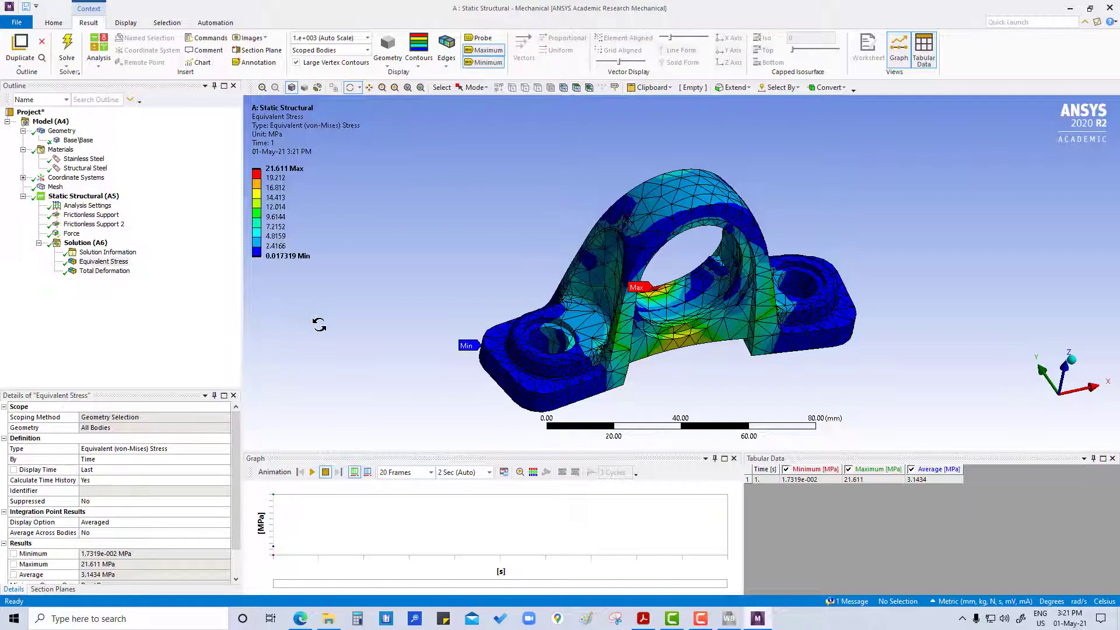
Orbit and zoom in on the peak-stress region inside the bearing ring
mouse_move(468, 374)
mouse_down()
mouse_move(672, 300)
mouse_move(810, 307)
mouse_up()
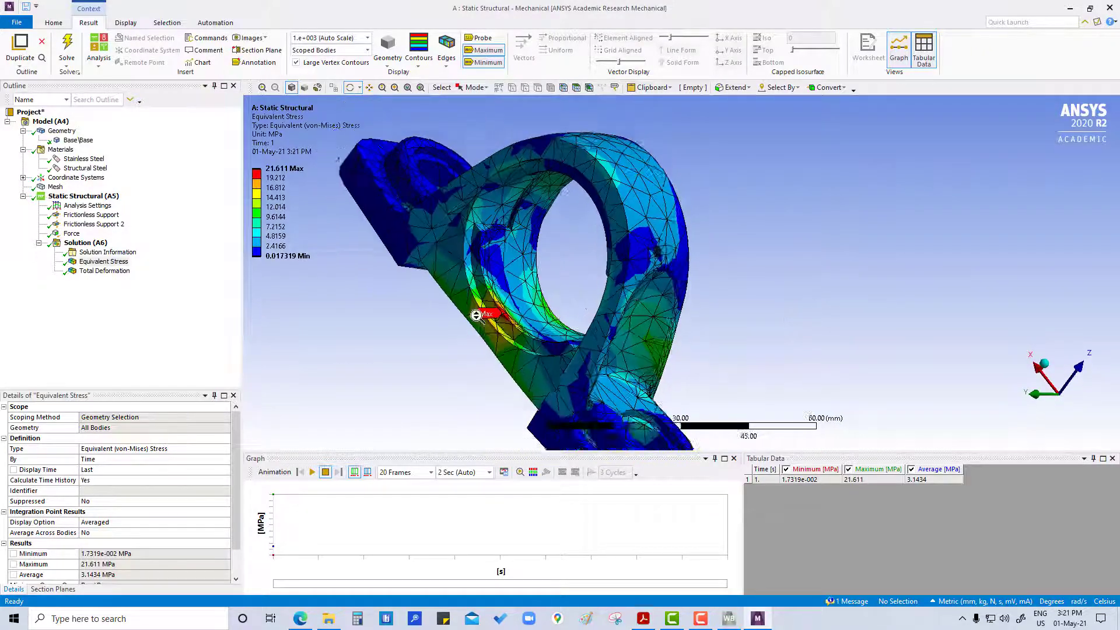
scroll(583, 315, up, 3)
scroll(355, 339, up, 2)
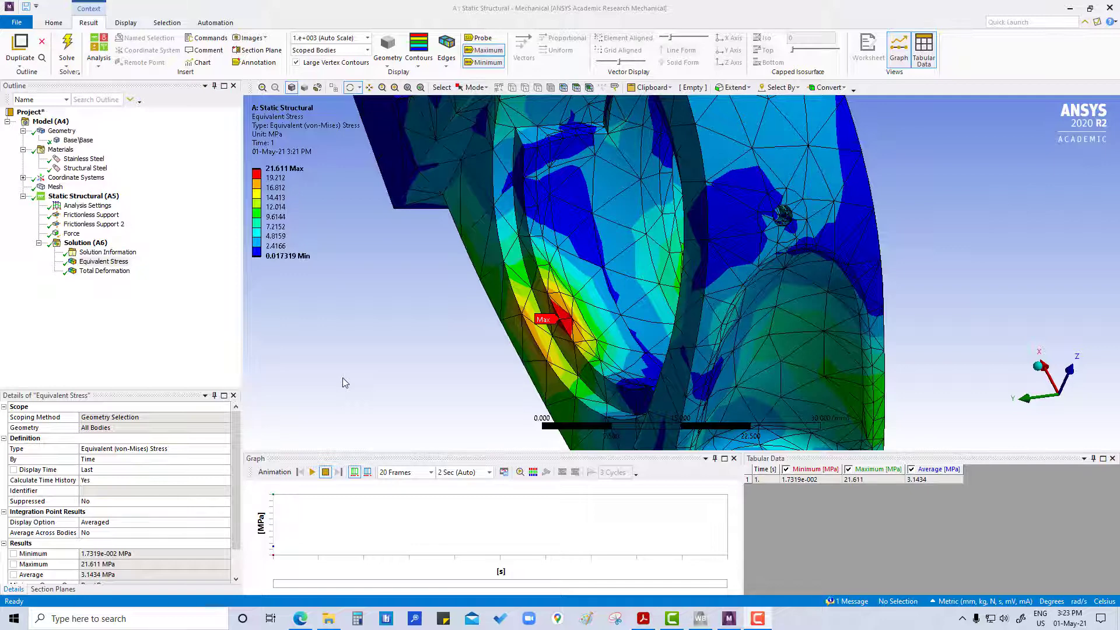
Inspect the Total Deformation contour peaking at 0.0067287 mm atop the arch, then redisplay Equivalent Stress
click(105, 271)
scroll(433, 321, up, 2)
scroll(434, 323, down, 2)
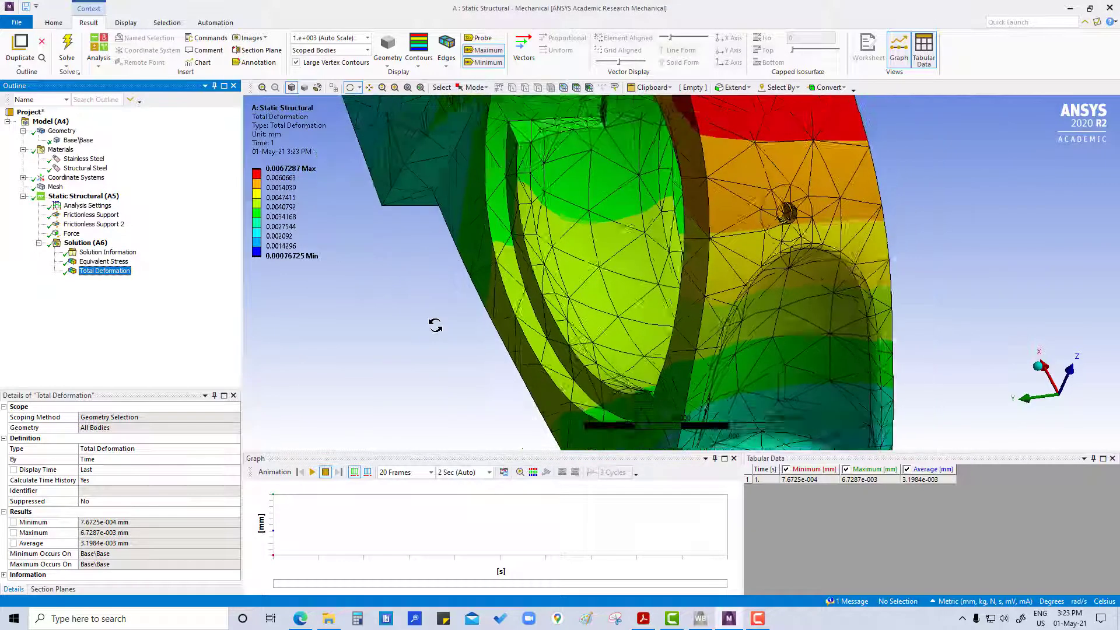
scroll(428, 327, down, 5)
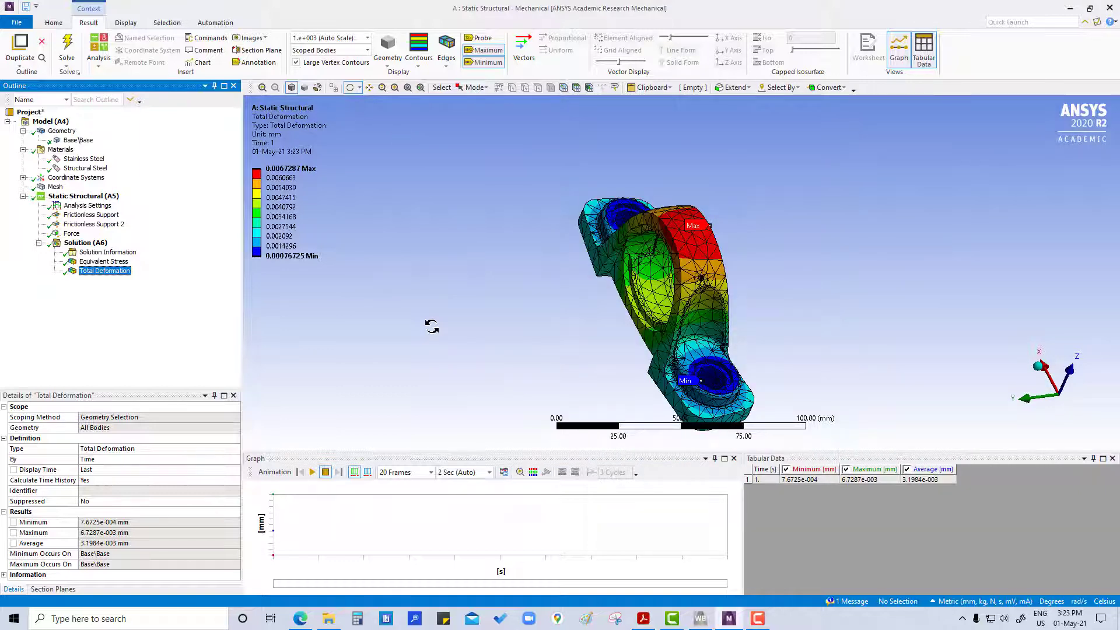
drag(763, 350, 512, 325)
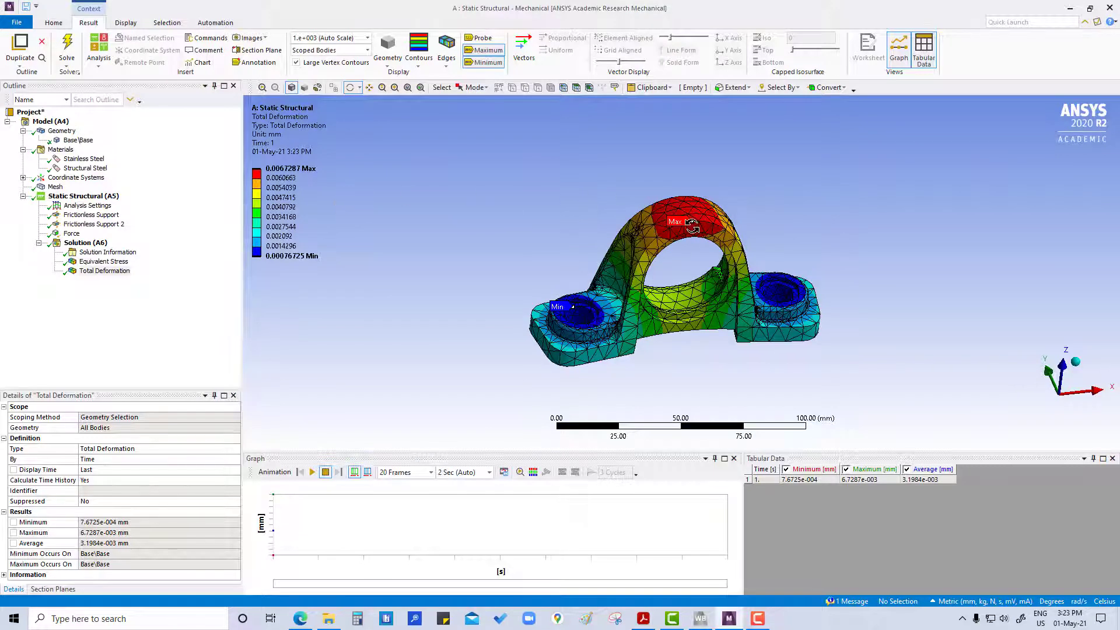
scroll(580, 314, up, 2)
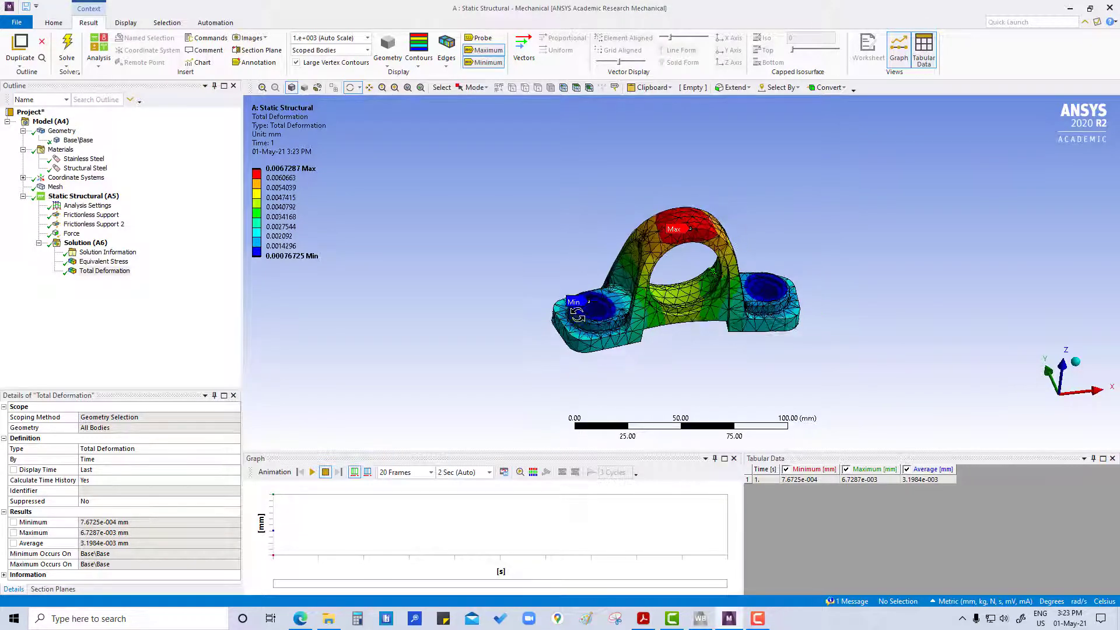
scroll(492, 345, up, 1)
scroll(492, 344, up, 2)
scroll(492, 345, down, 1)
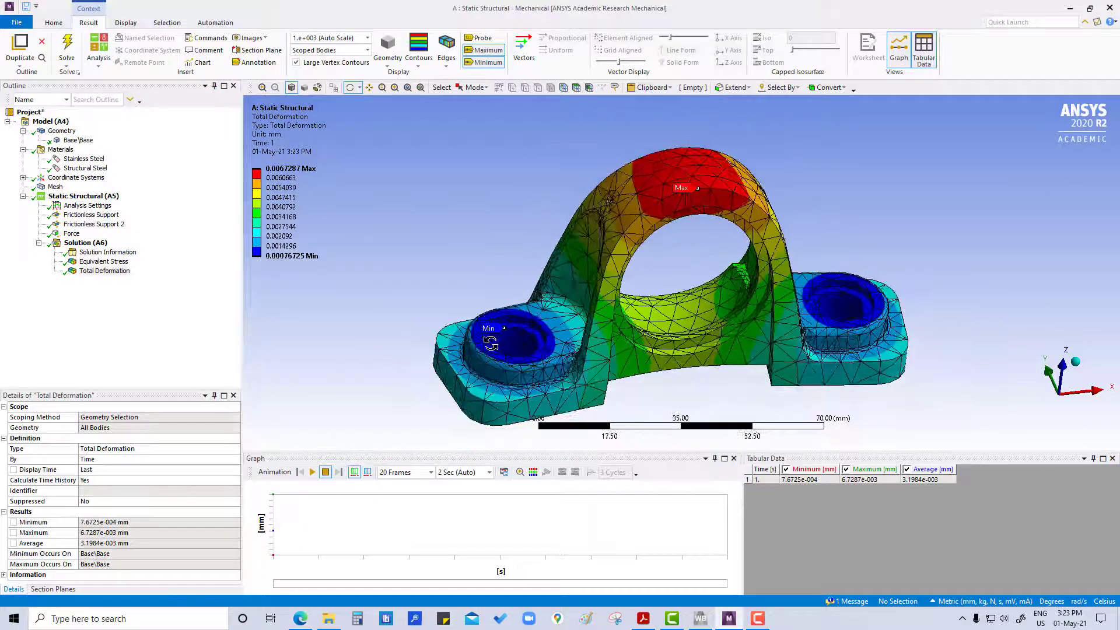
scroll(492, 344, down, 1)
click(104, 262)
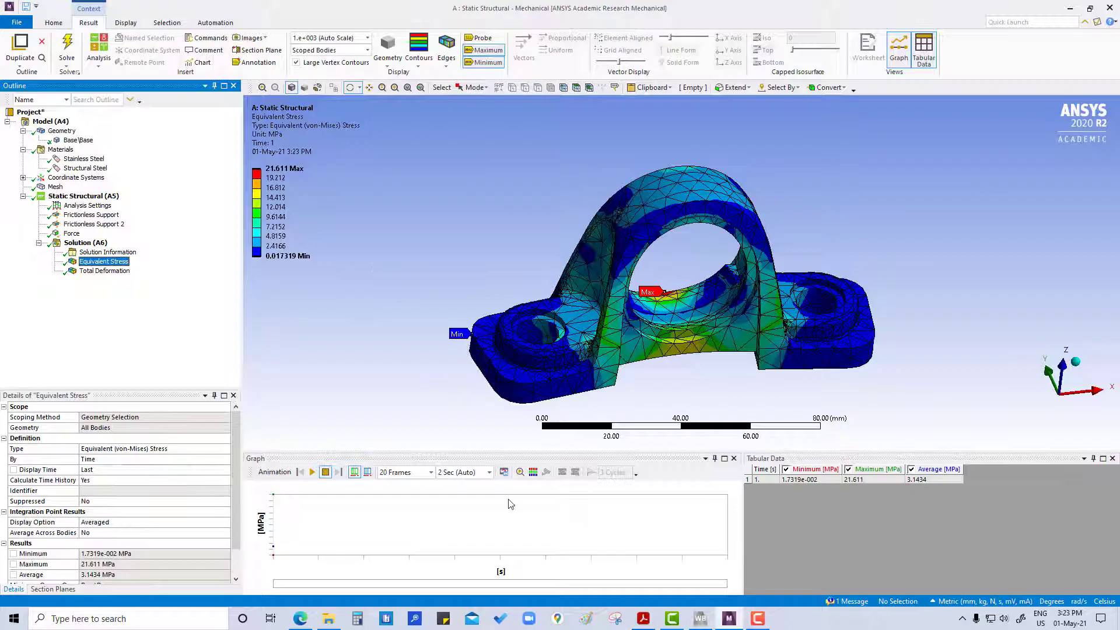
Compare the workshop slide's stress image with the Equivalent Stress result in Mechanical
click(648, 624)
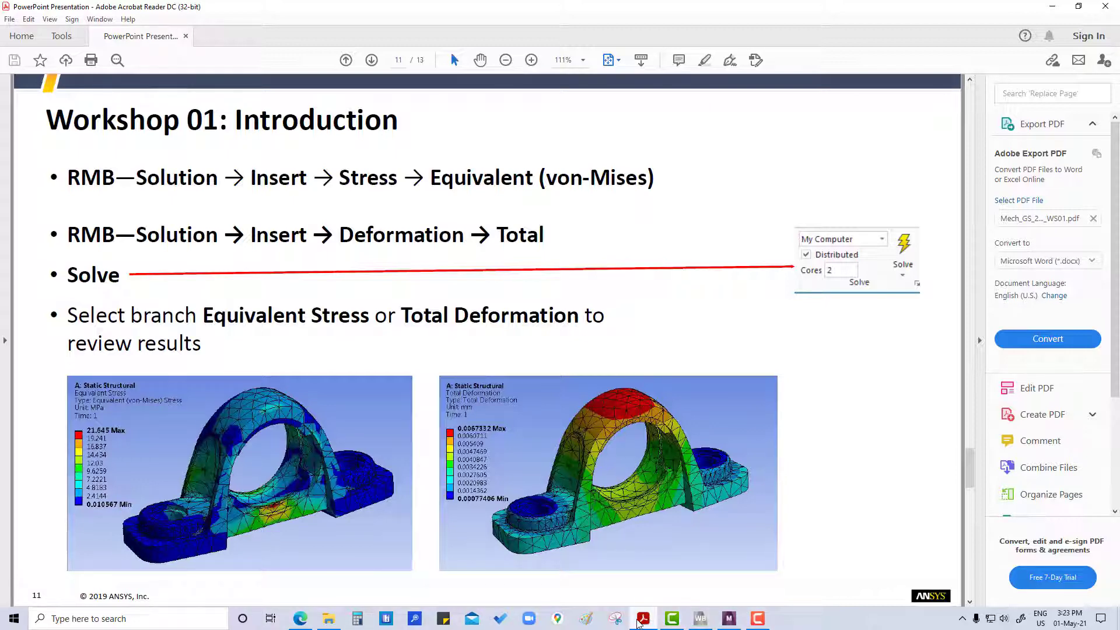
click(646, 621)
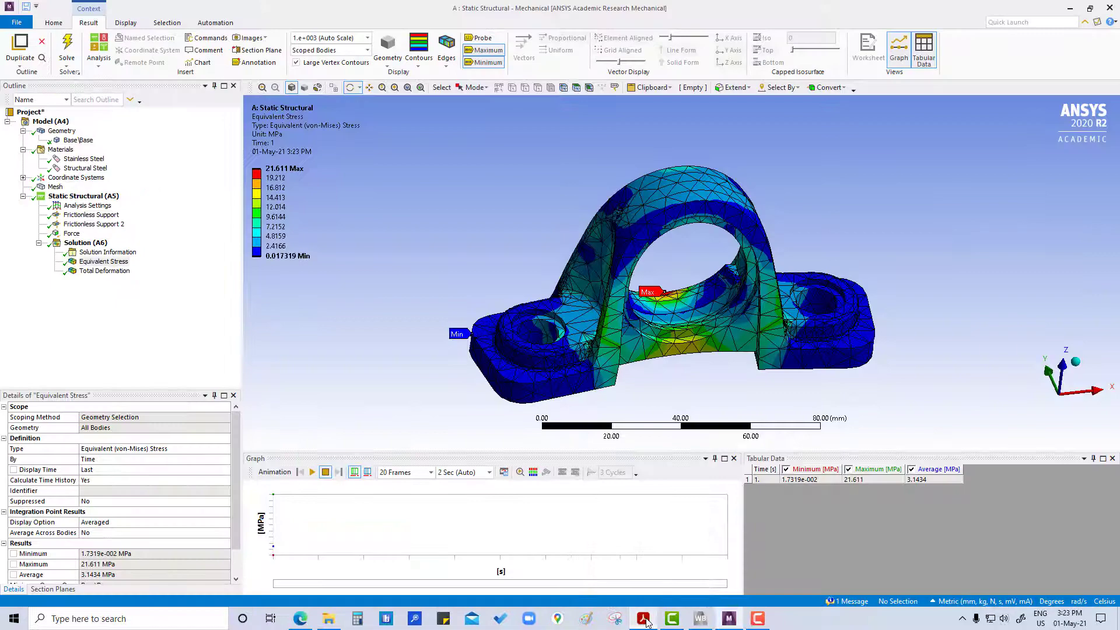
click(646, 620)
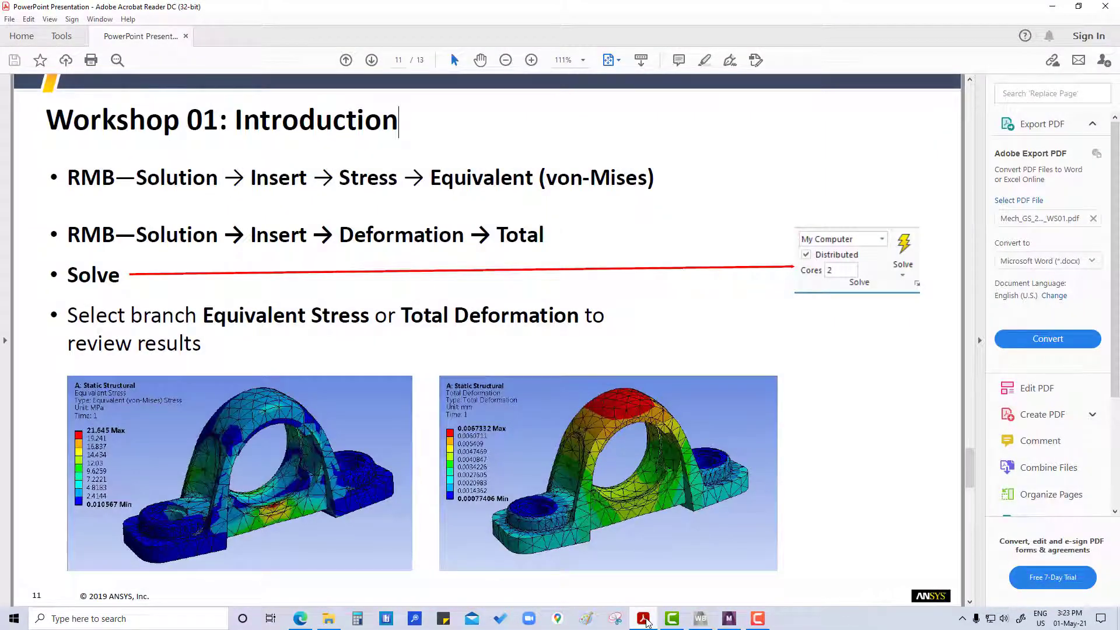
click(646, 622)
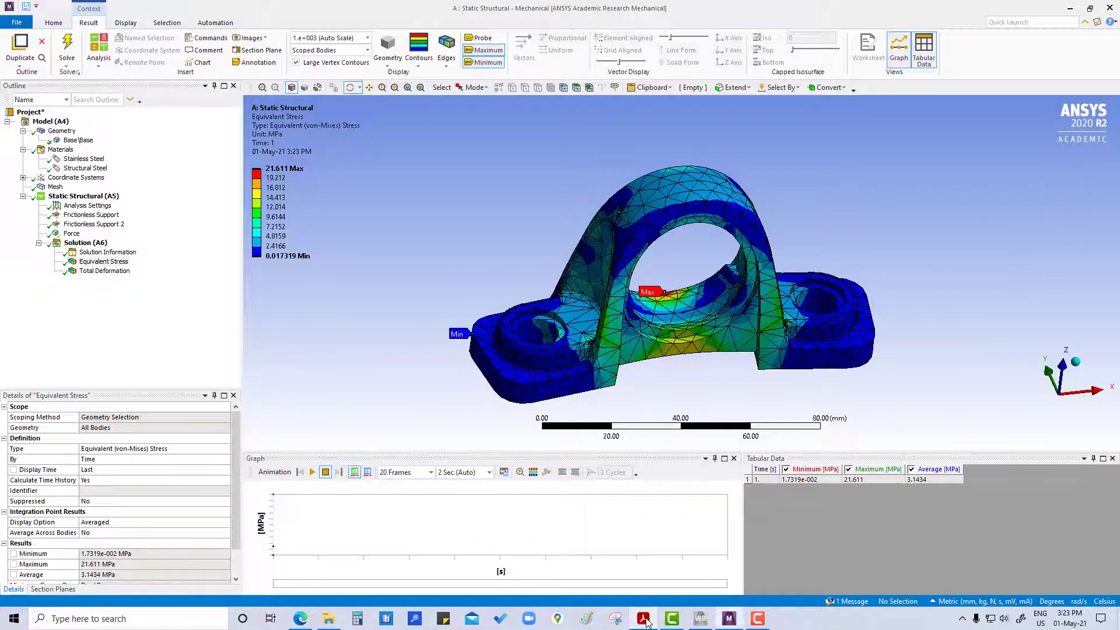
Display Total Deformation and compare it against the slide's deformation image
click(106, 270)
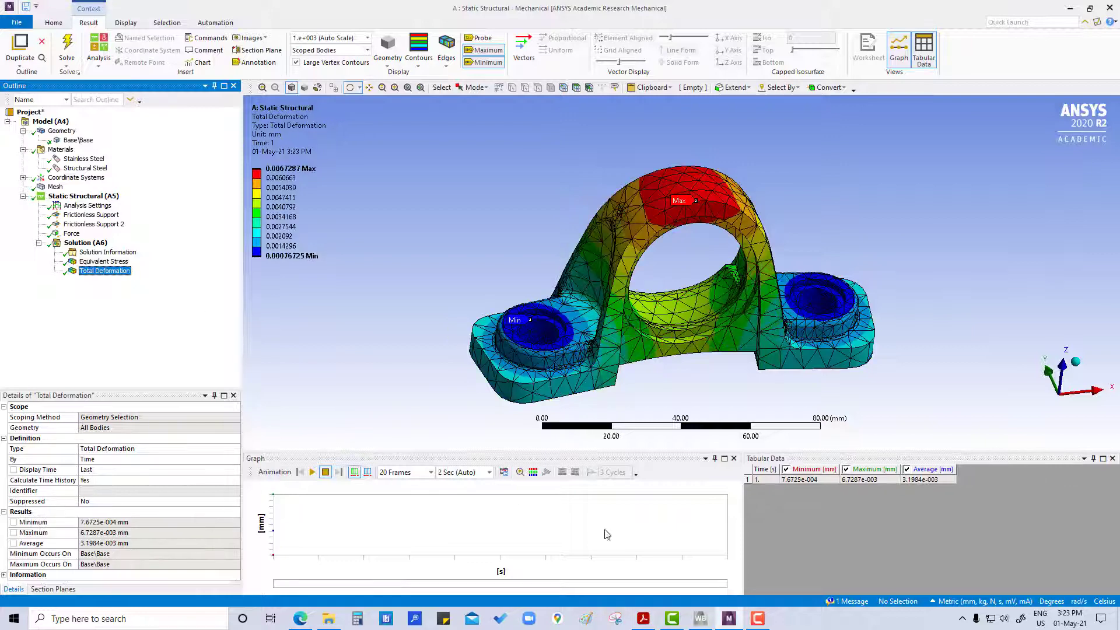
click(644, 622)
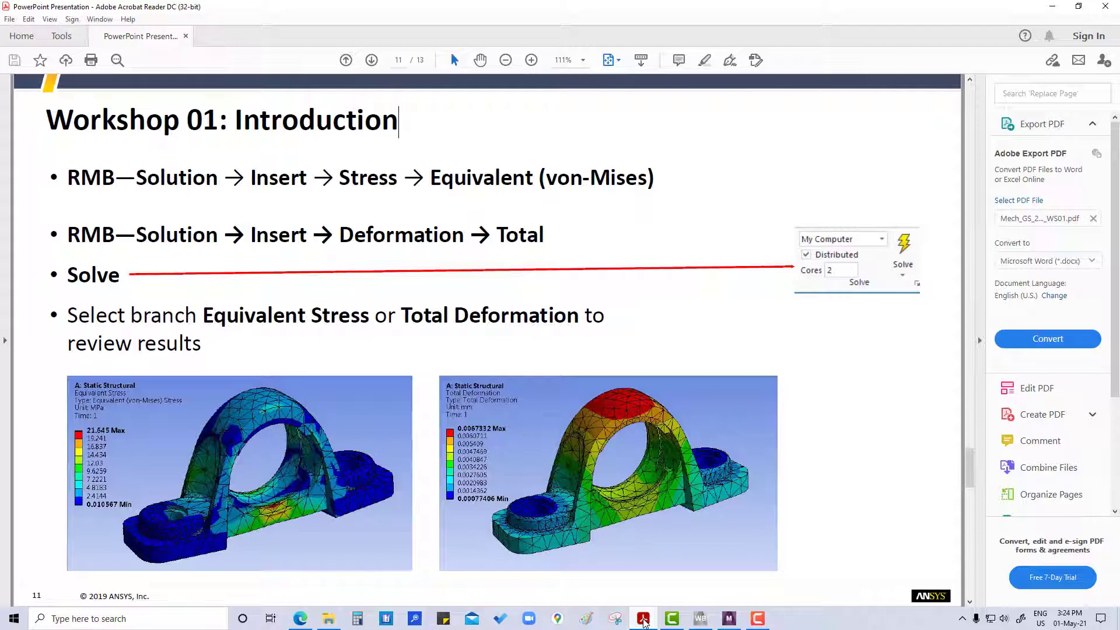
click(645, 622)
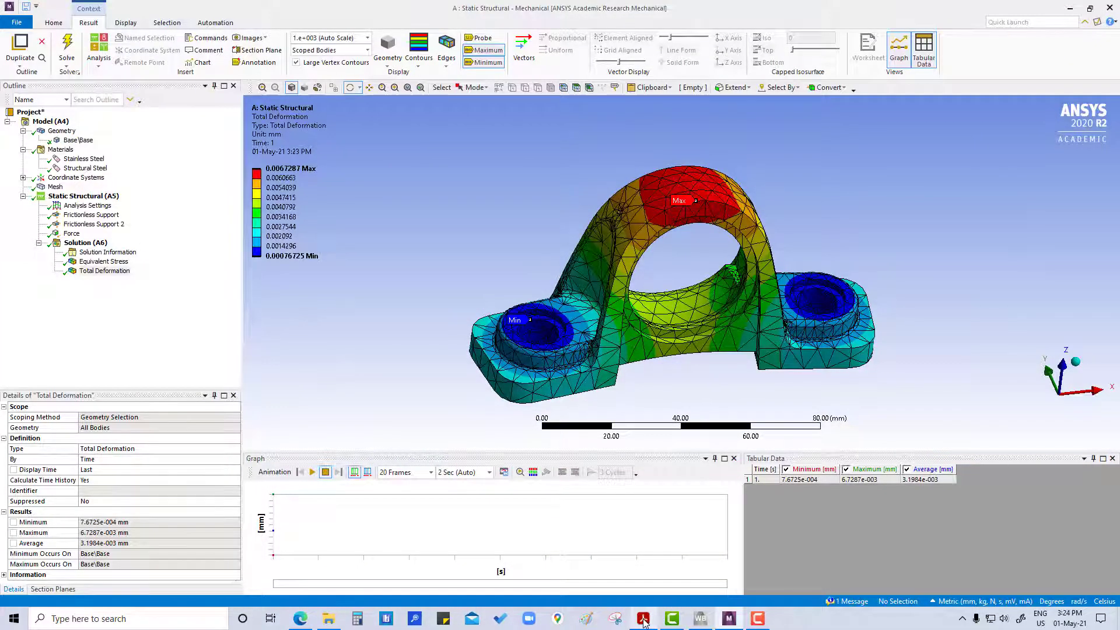
click(645, 622)
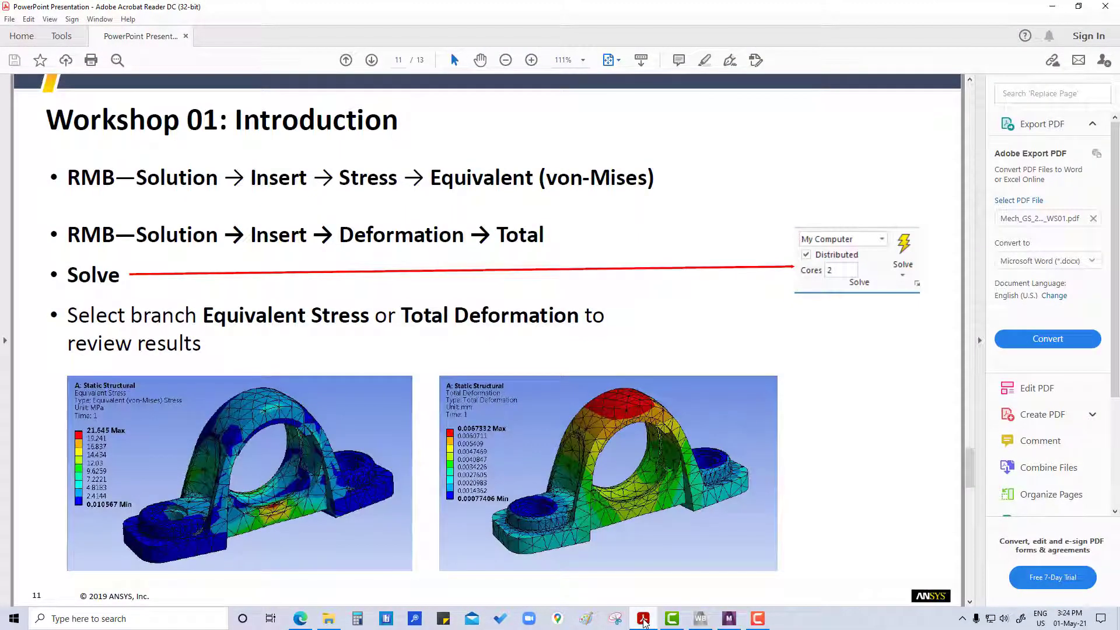
click(644, 622)
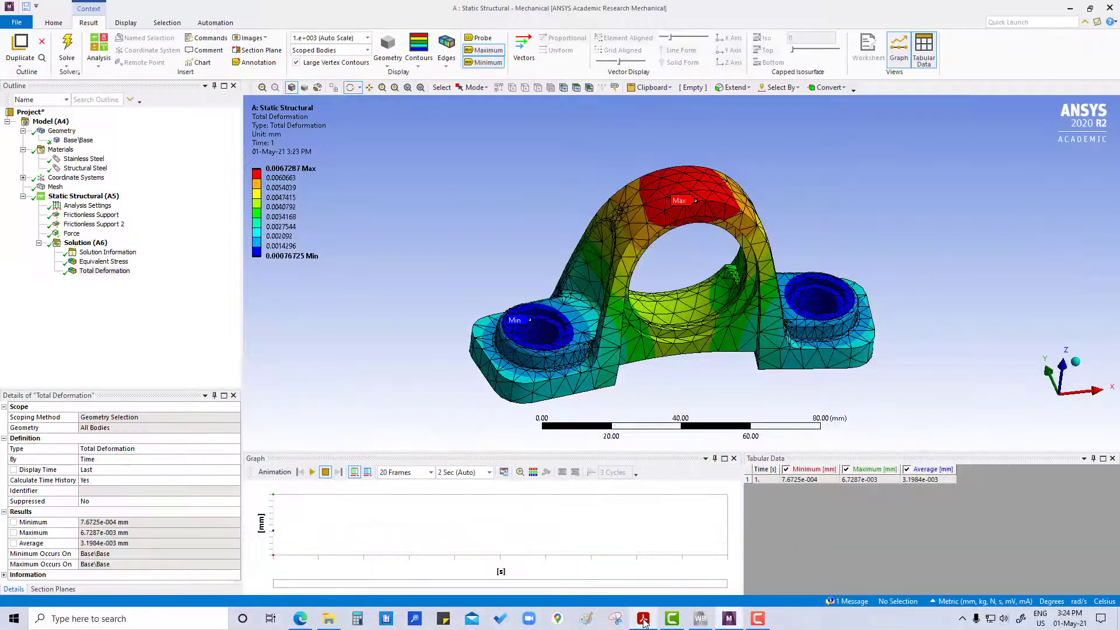